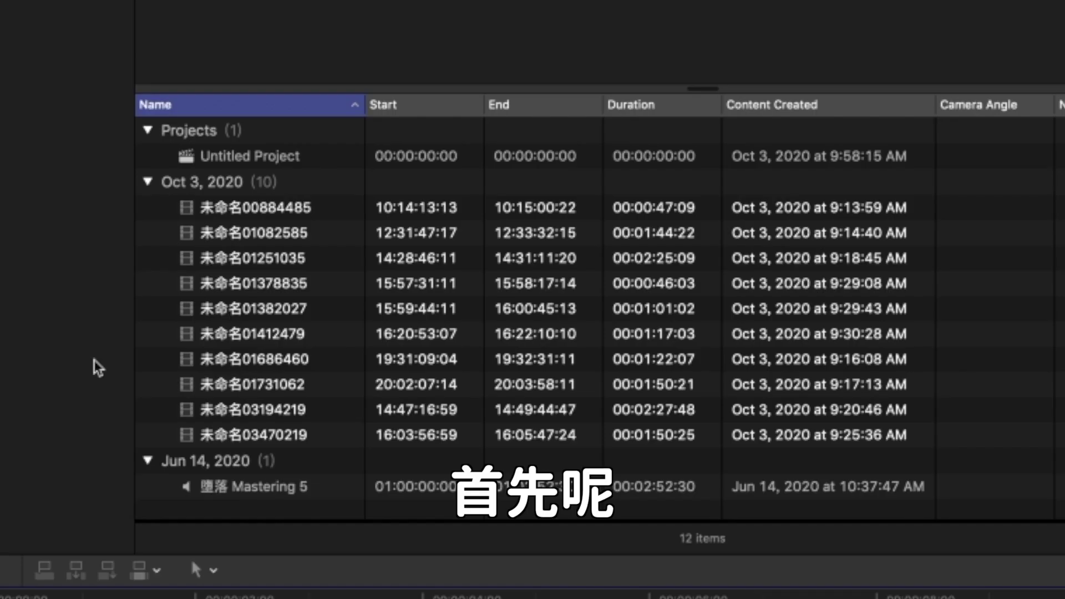
Preview camera clips 00884485, 01082585, 01382027 and 01731062, plus the 墮落 Mastering 5 song track
click(309, 208)
click(304, 243)
click(308, 309)
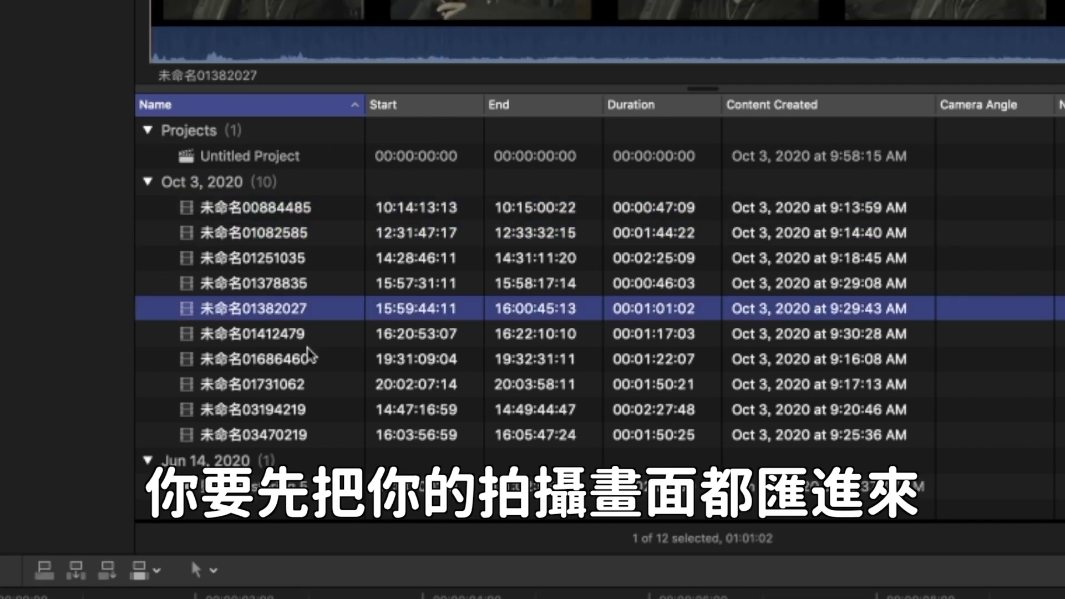
click(308, 385)
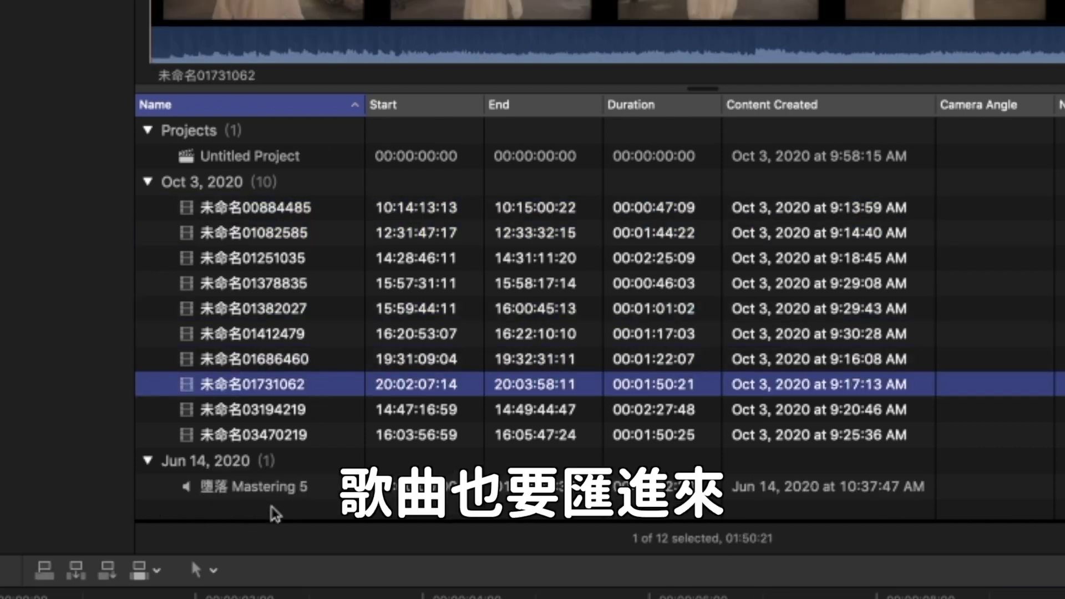
click(239, 487)
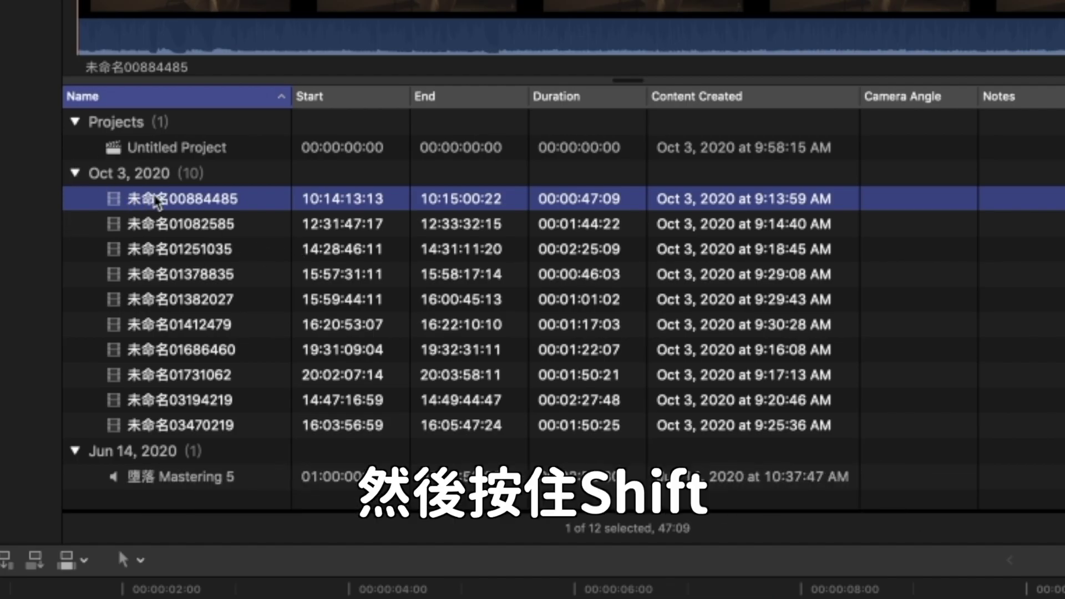
Select the ten camera clips and the song, and build a multicam clip with default settings
shift+click(175, 481)
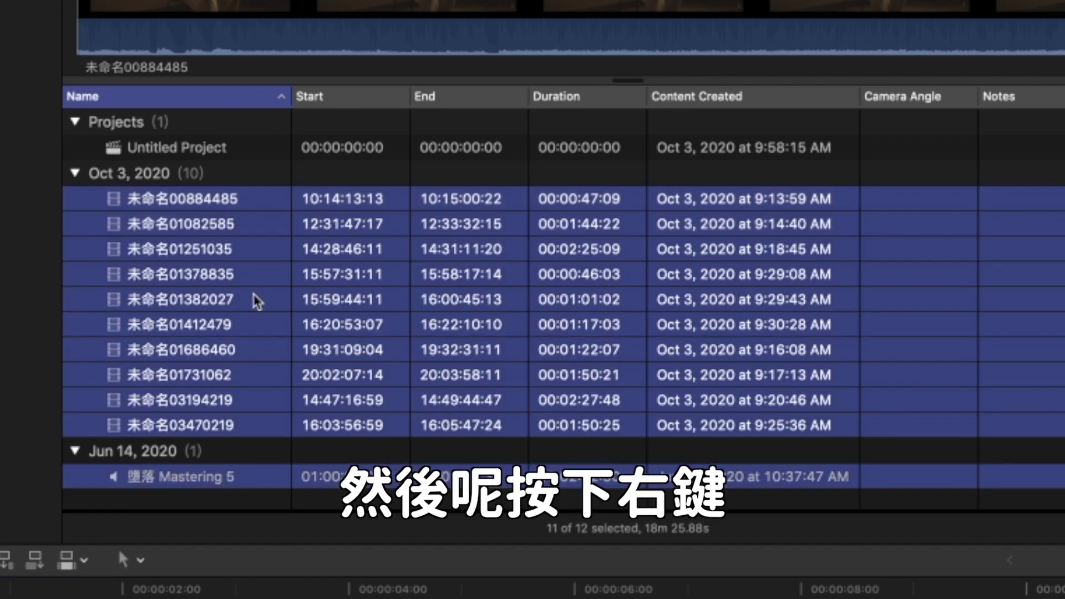
right_click(233, 295)
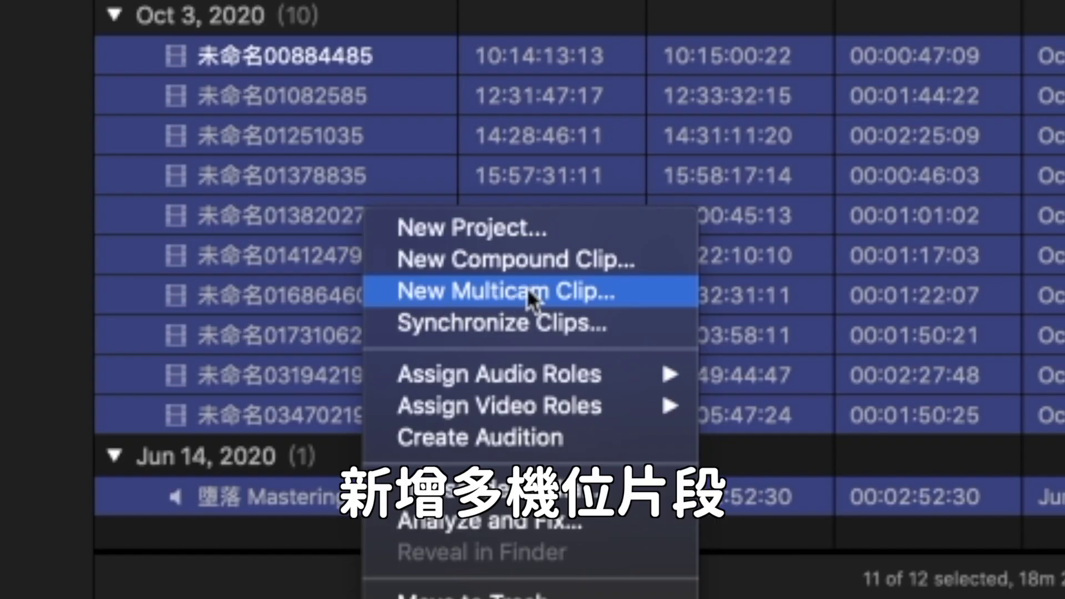
click(560, 290)
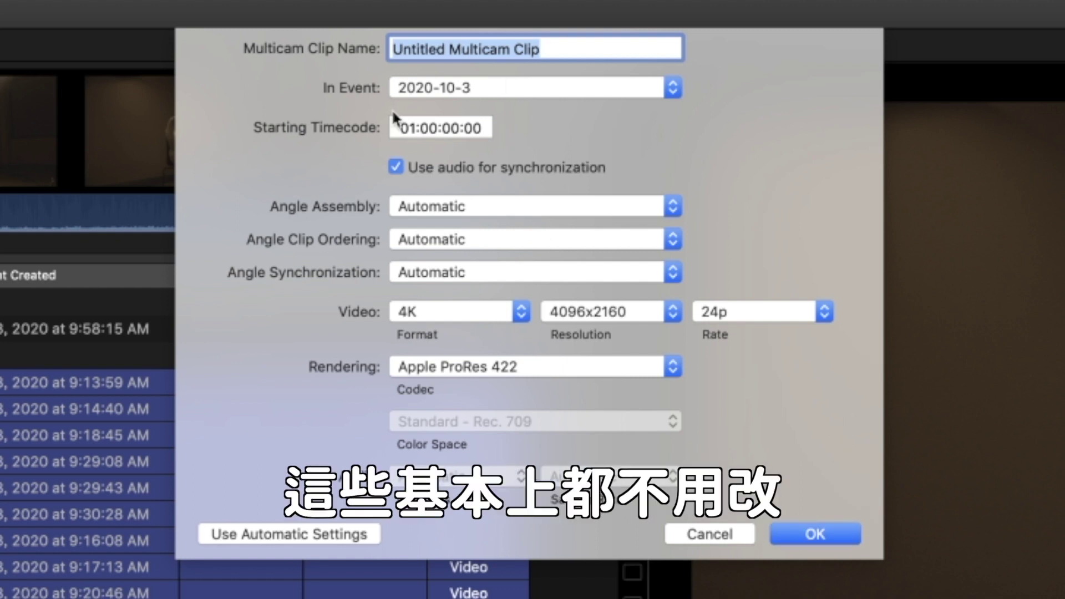
click(815, 539)
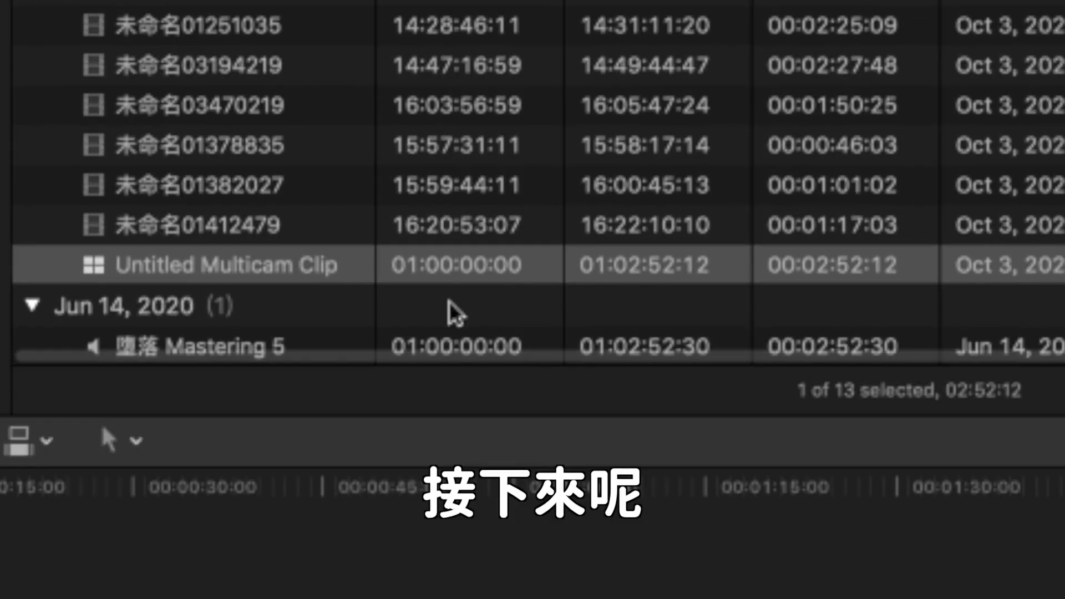
Open Untitled Multicam Clip in the angle editor and scroll through its stacked angle tracks
double_click(236, 271)
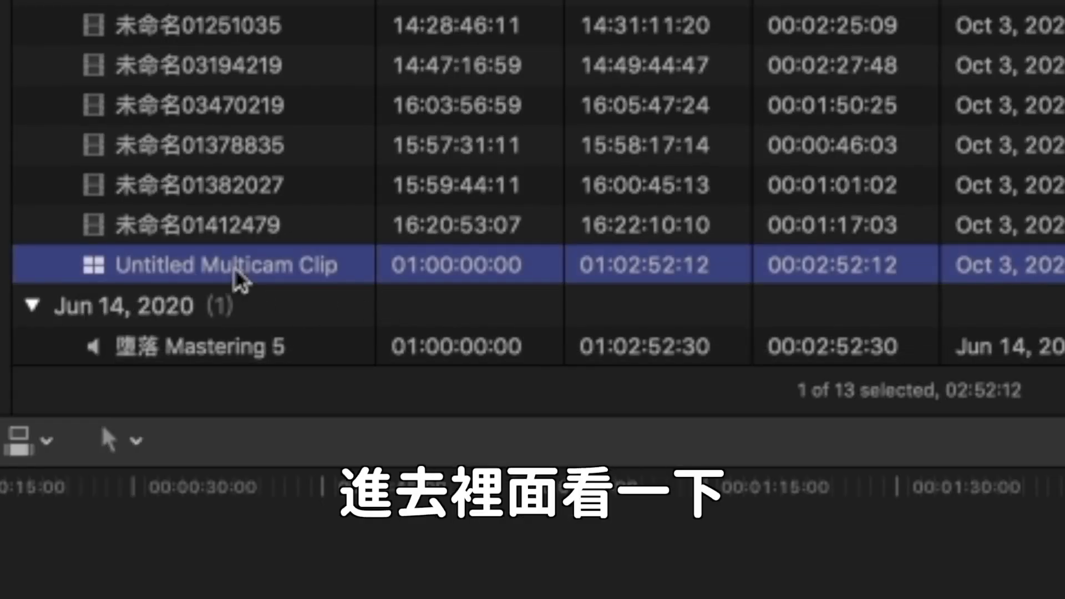
scroll(211, 294, down, 5)
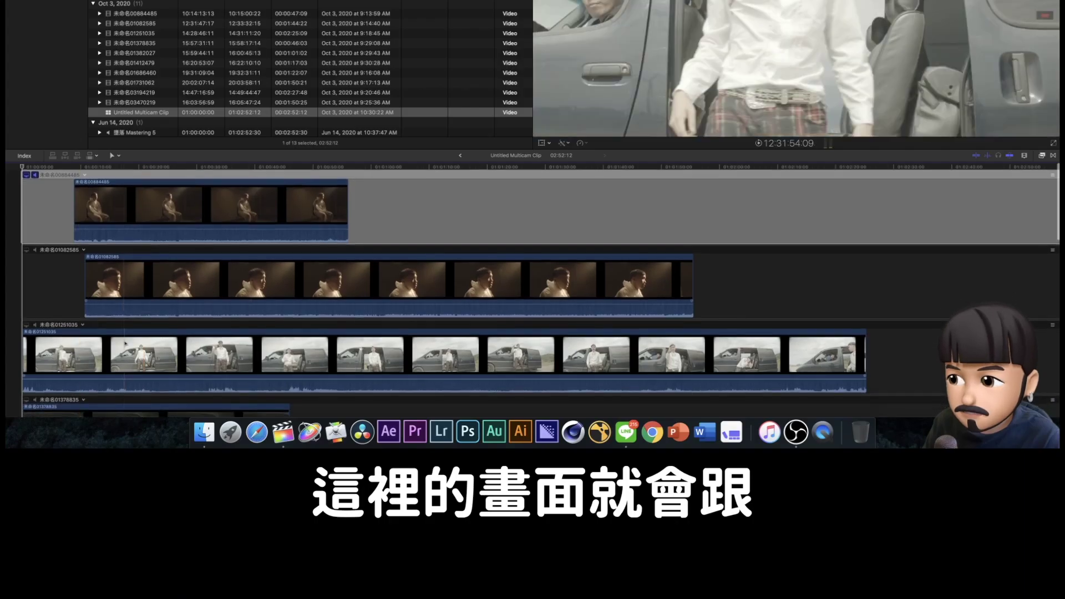
scroll(183, 297, down, 5)
scroll(161, 300, down, 5)
scroll(138, 301, down, 3)
scroll(138, 301, up, 3)
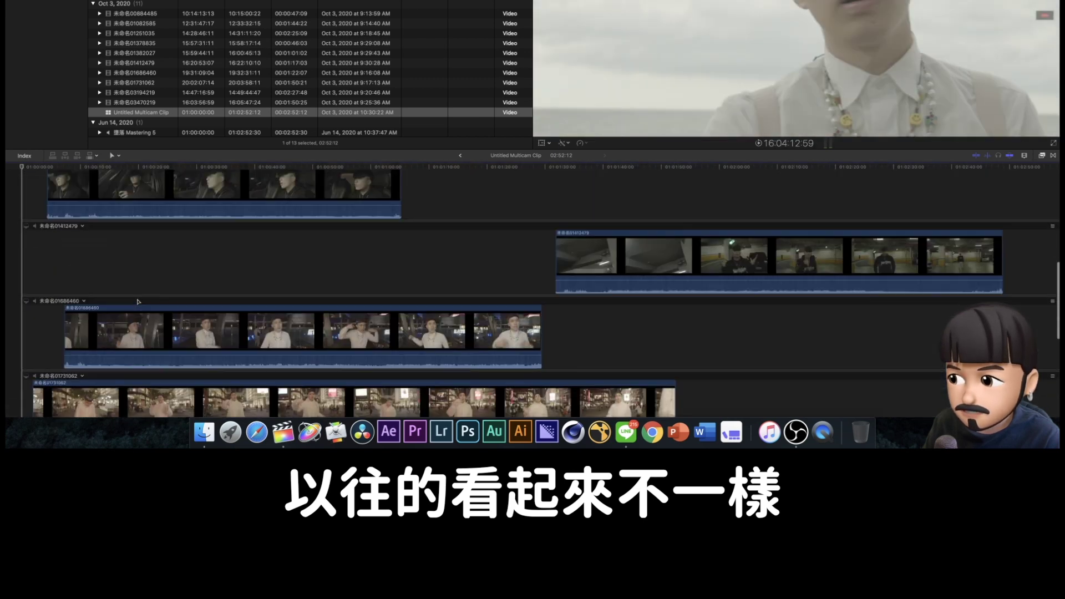
scroll(211, 277, up, 3)
scroll(294, 244, up, 3)
scroll(380, 217, up, 3)
scroll(381, 217, up, 3)
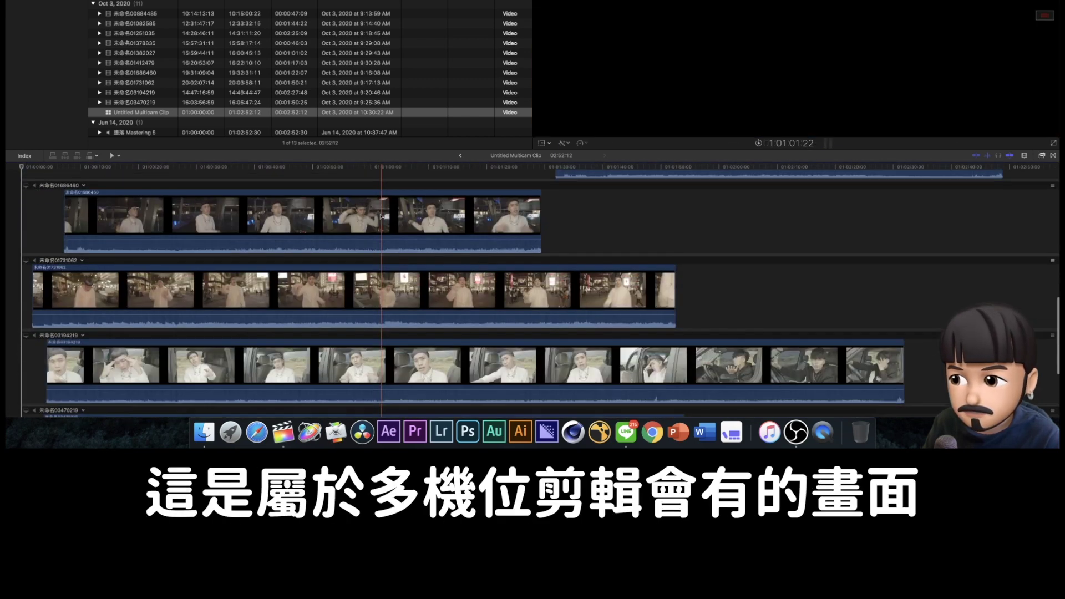
scroll(278, 233, up, 3)
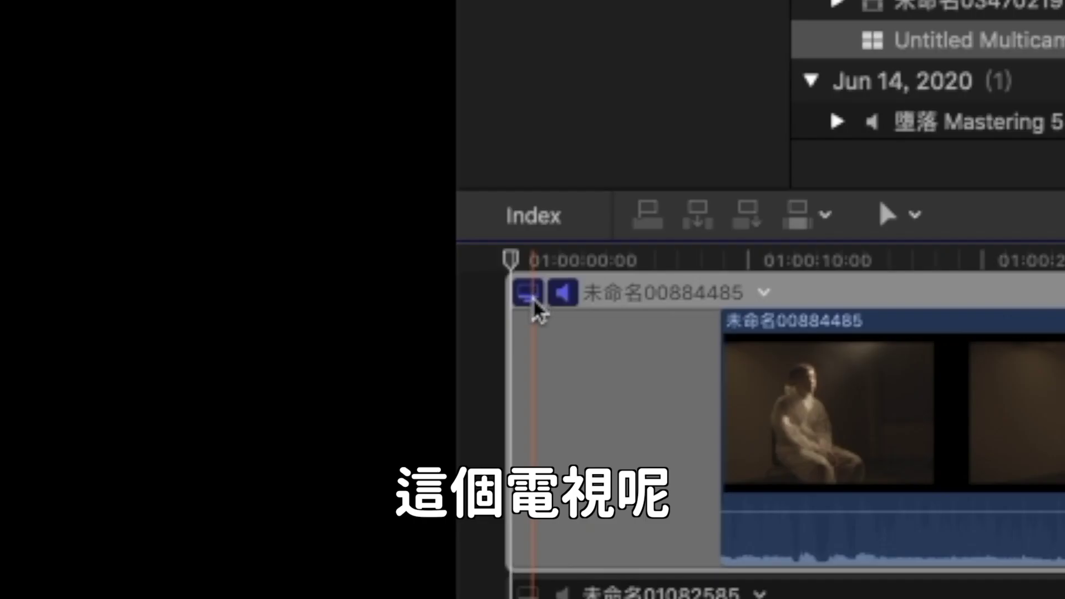
Set angle 00884485 as the monitored angle in the angle editor
click(534, 302)
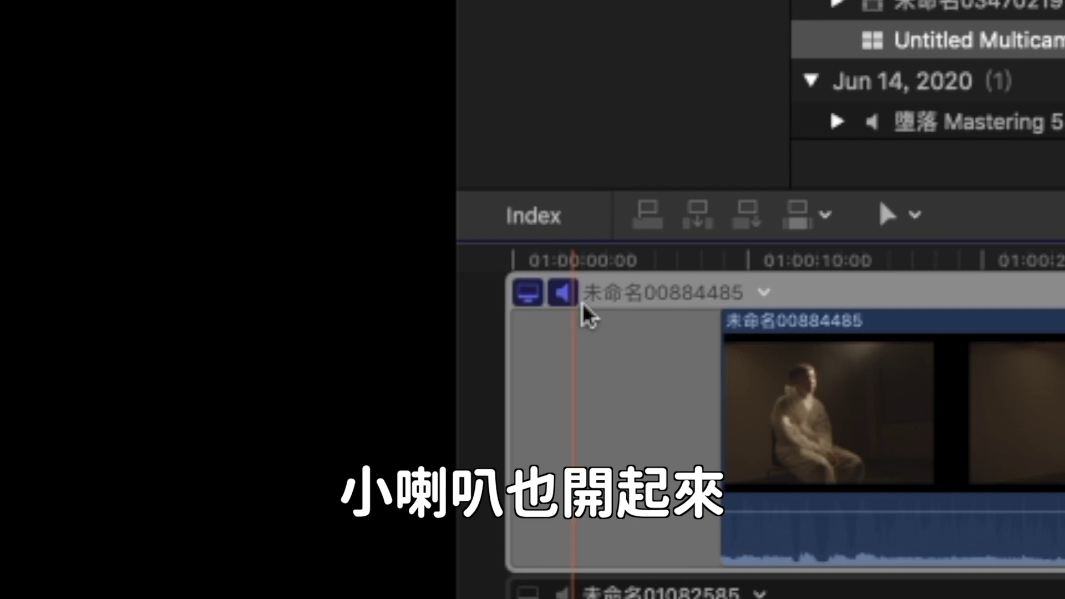
scroll(60, 542, down, 10)
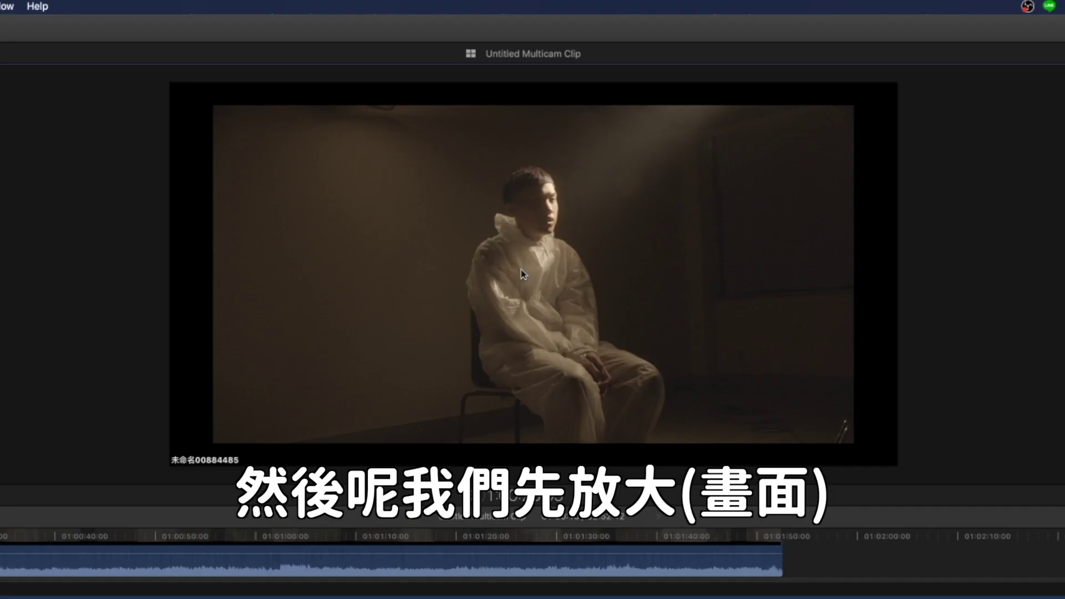
Zoom the viewer in and pan to the seated subject's face, then play the multicam clip
key(super+equal)
key(super+equal)
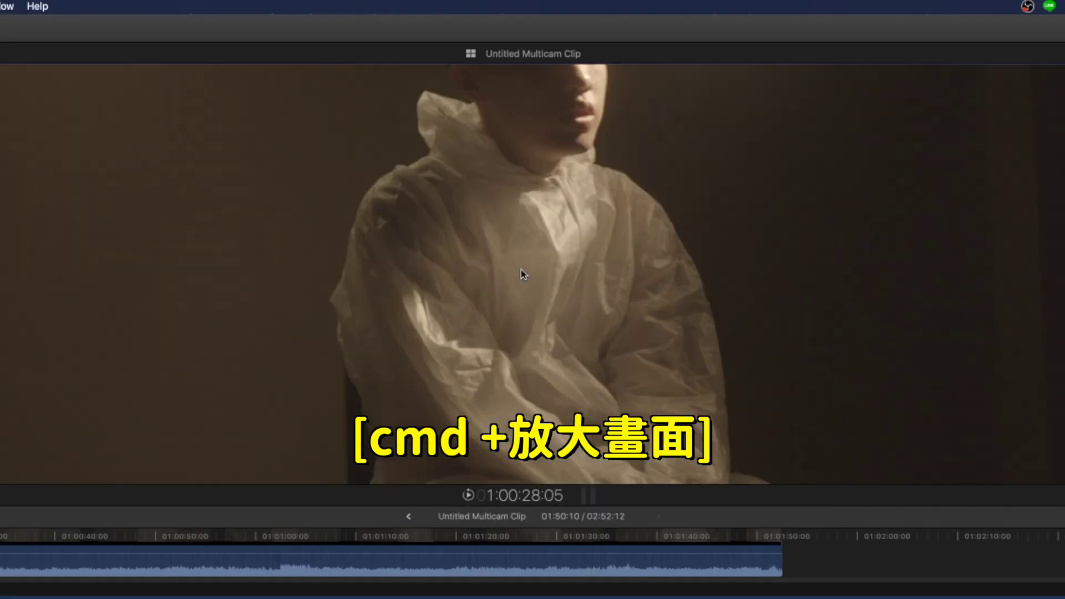
key(h)
drag(578, 178, 584, 519)
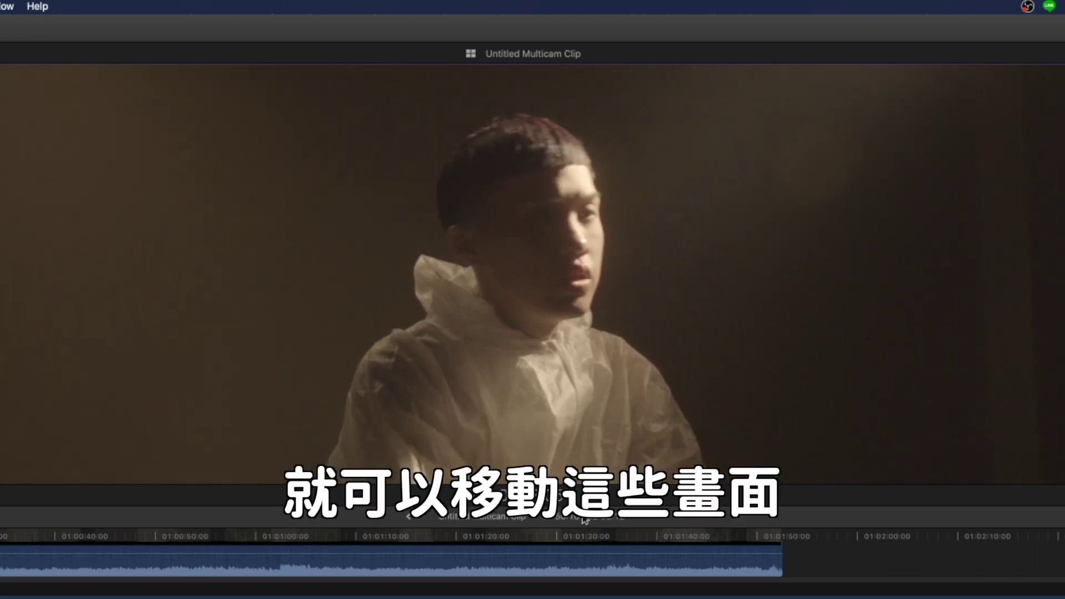
key(space)
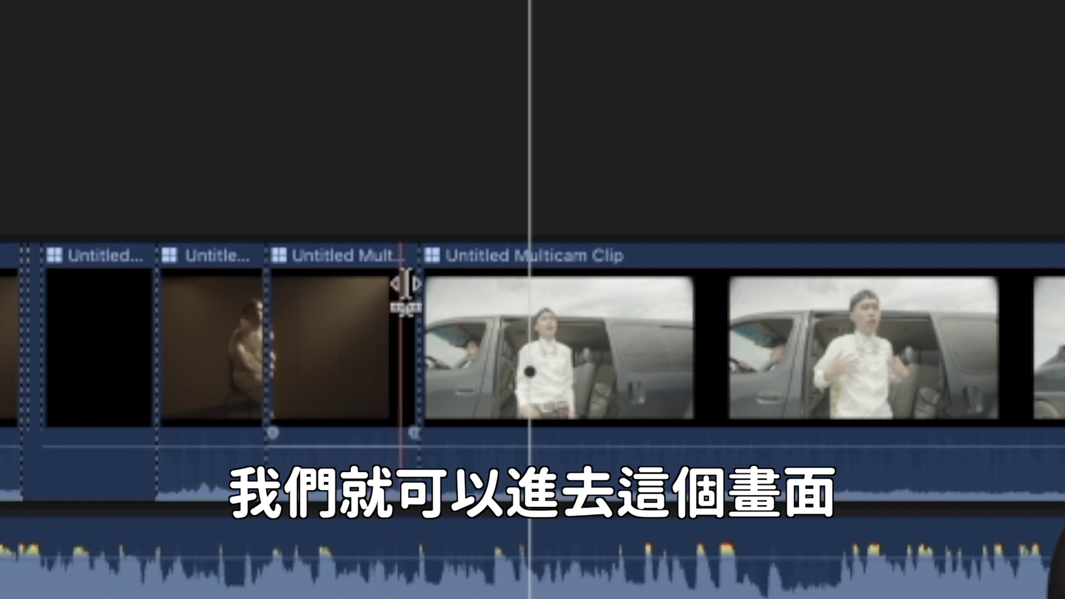
Reopen the multicam clip and raise van angle 01251035's volume to 12.0 dB
double_click(648, 367)
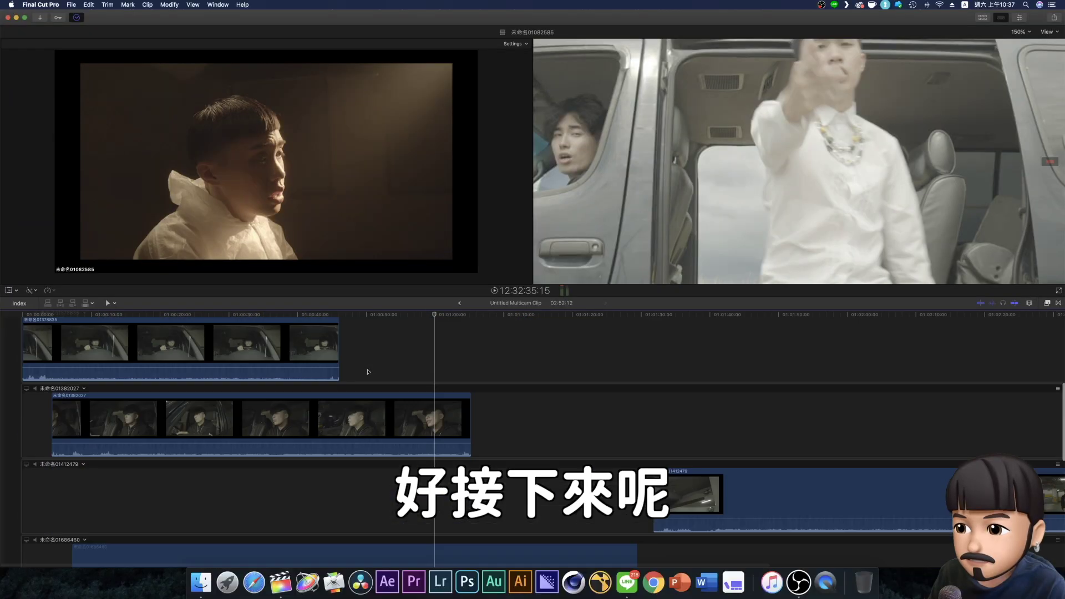
scroll(365, 427, up, 10)
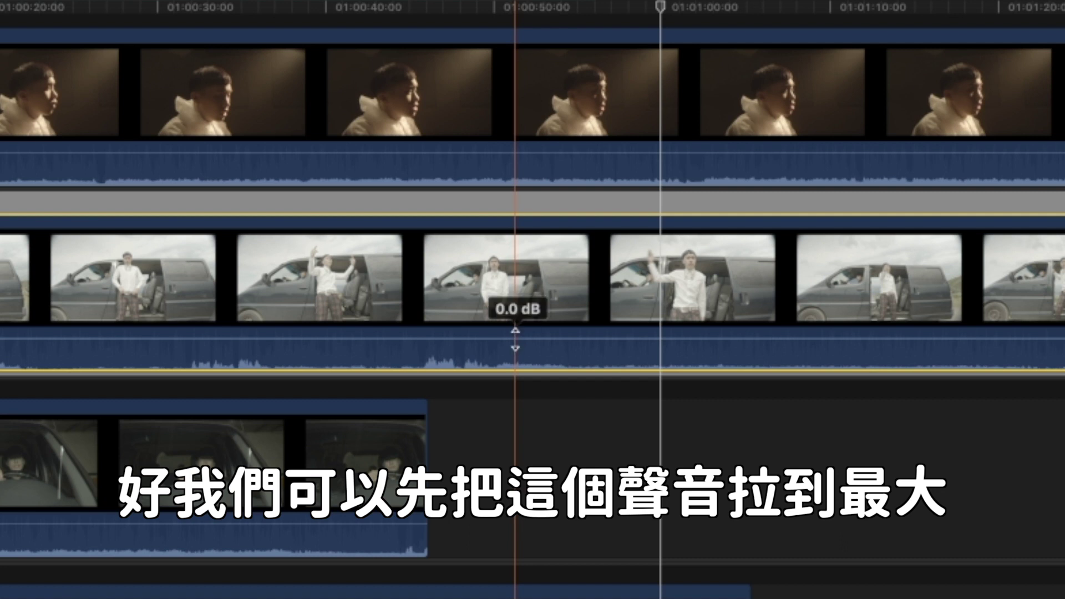
drag(515, 339, 528, 251)
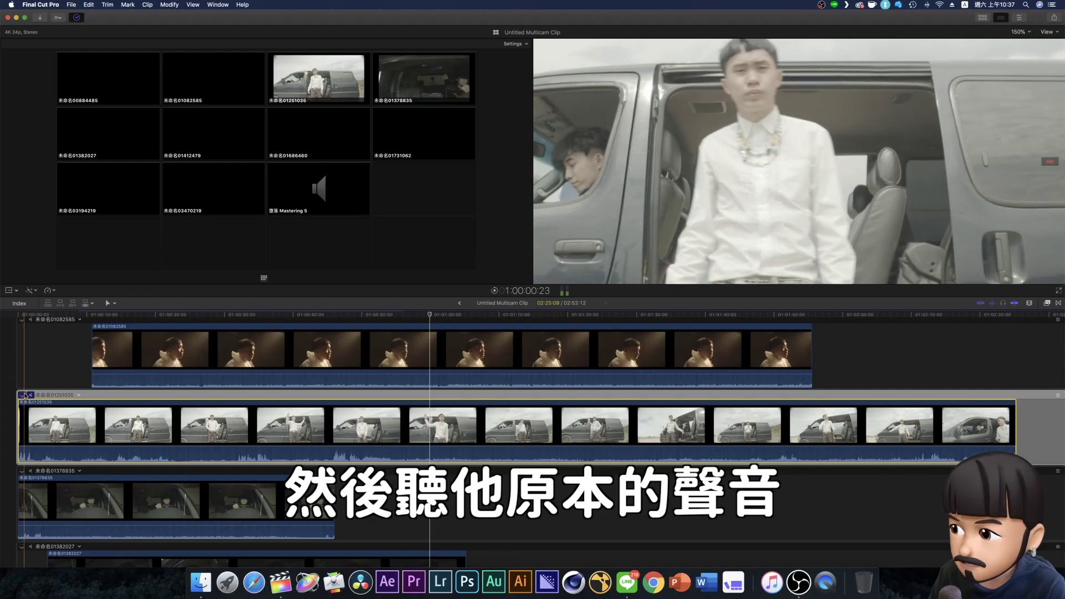
scroll(32, 501, down, 10)
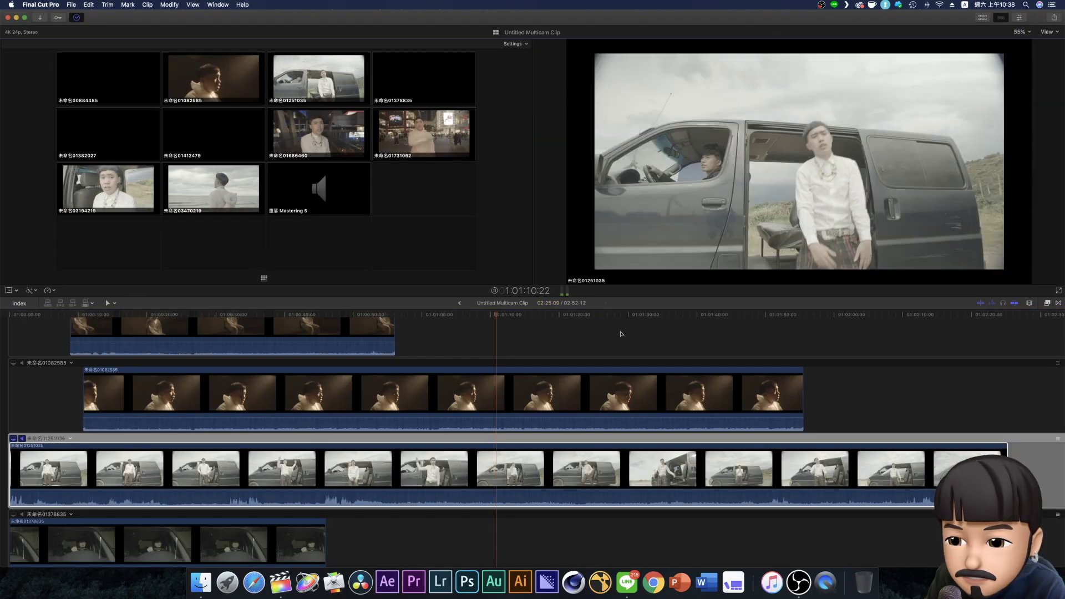
key(super+equal)
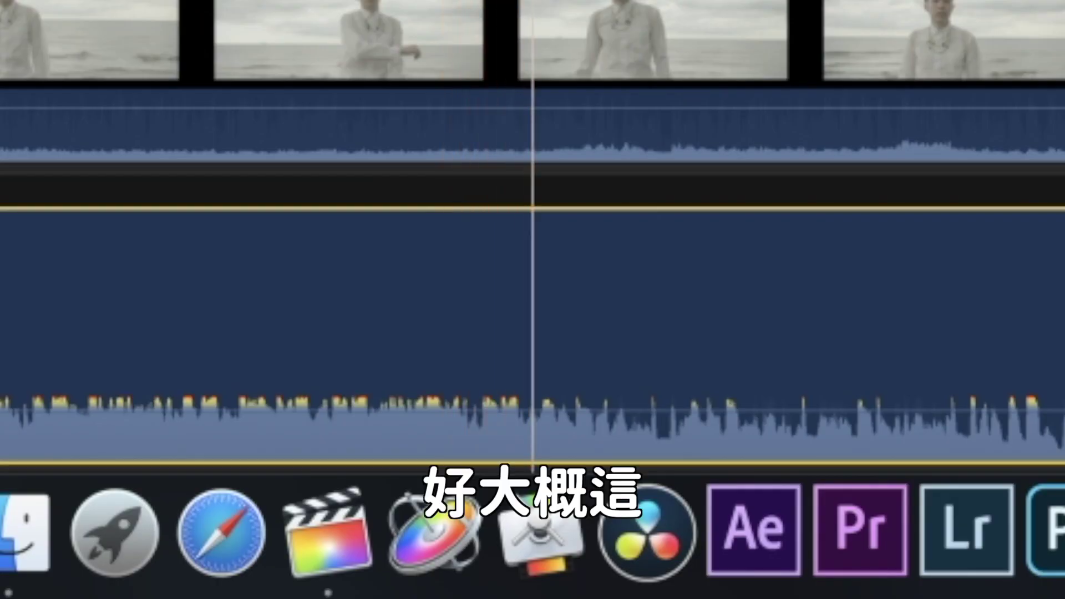
Add a marker on the song's beat at the playhead and play back from it
key(m)
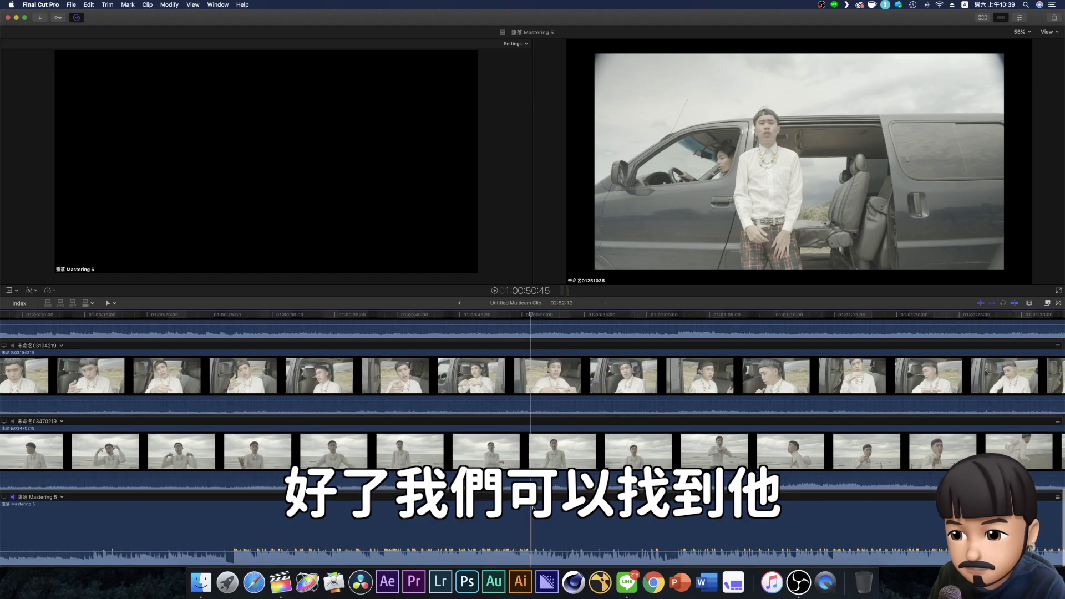
key(space)
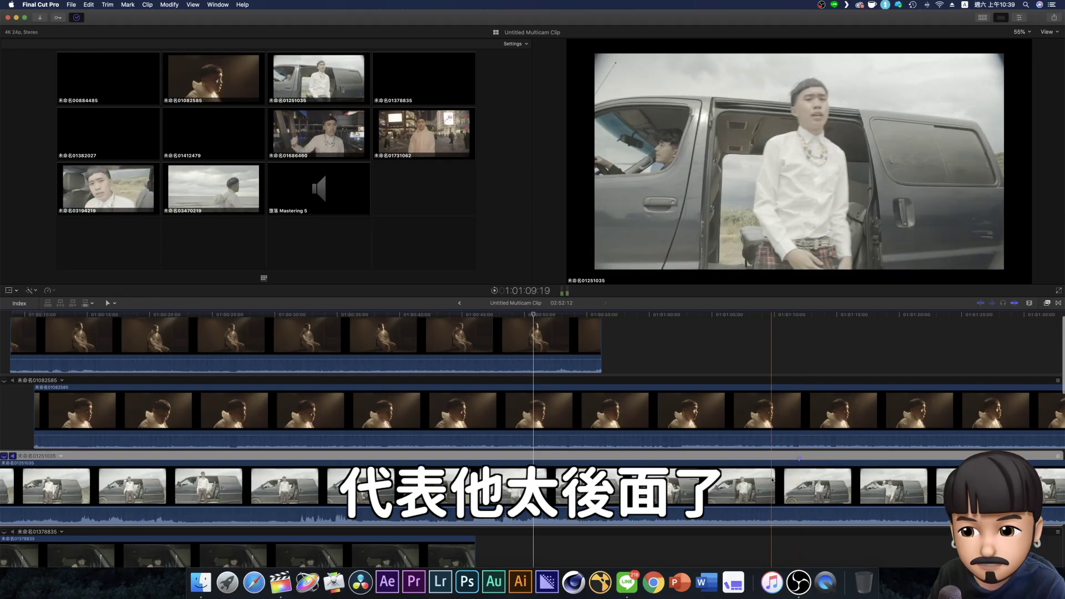
scroll(802, 462, down, 3)
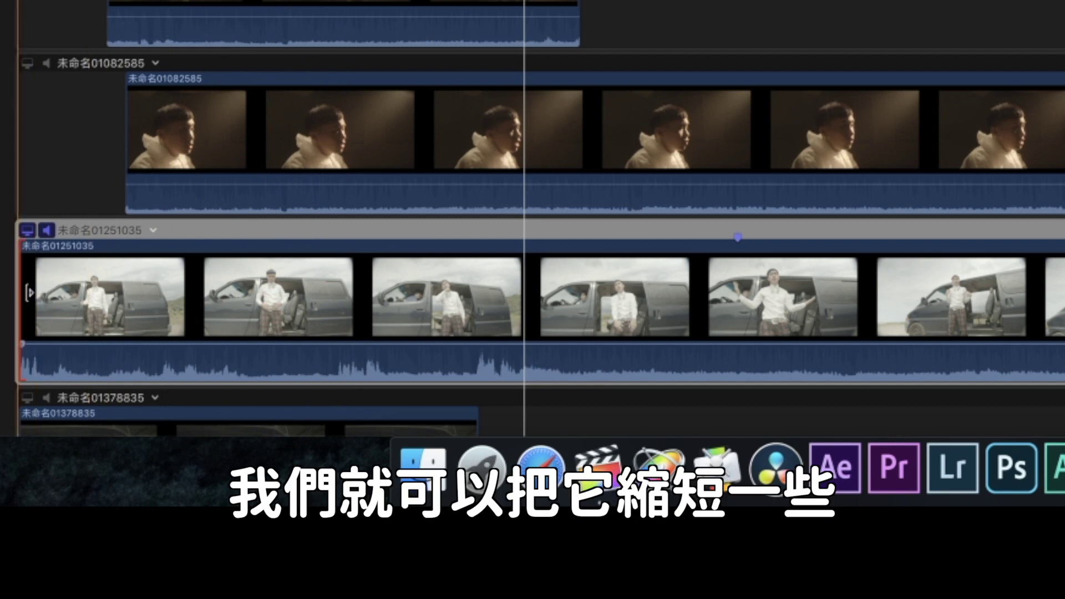
Slide angle 01251035 later to line up with the marker, then replay to check sync
mouse_move(30, 293)
mouse_down()
mouse_move(608, 286)
mouse_move(574, 287)
mouse_up()
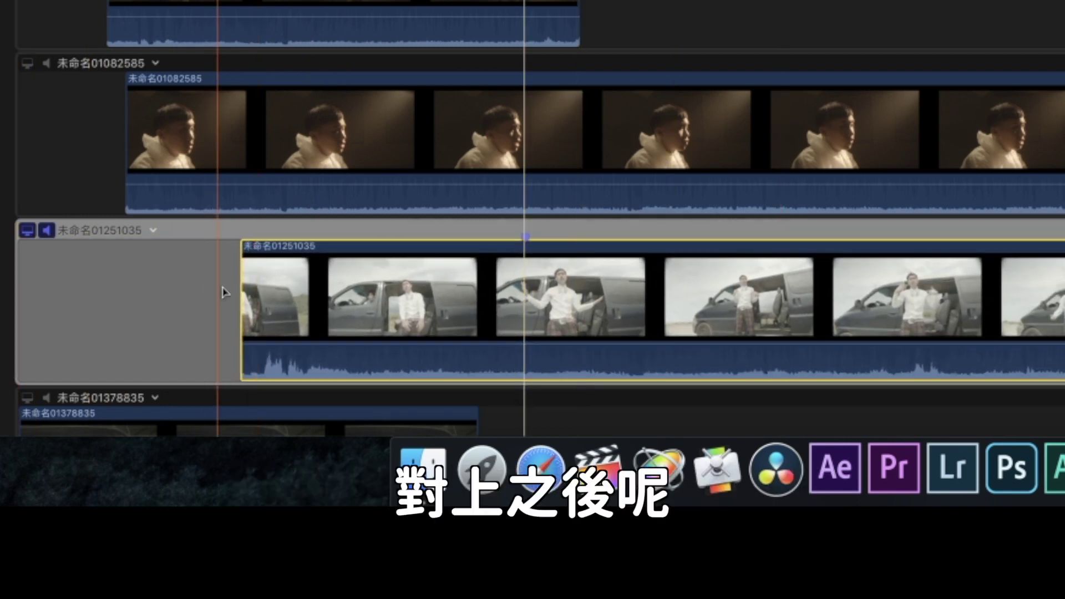
drag(248, 288, 3, 312)
scroll(333, 287, down, 15)
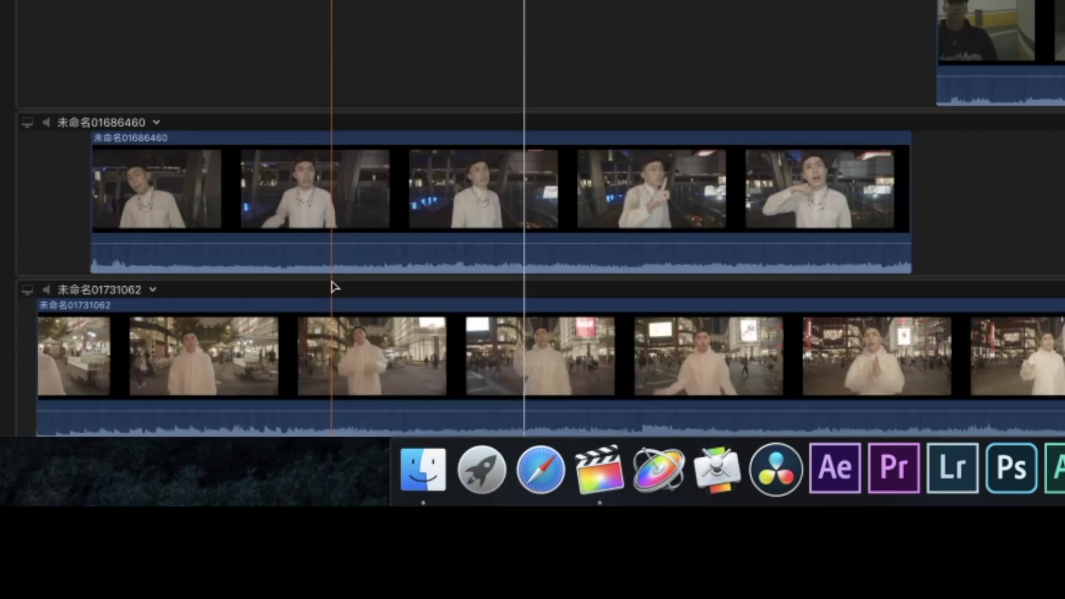
scroll(395, 309, up, 8)
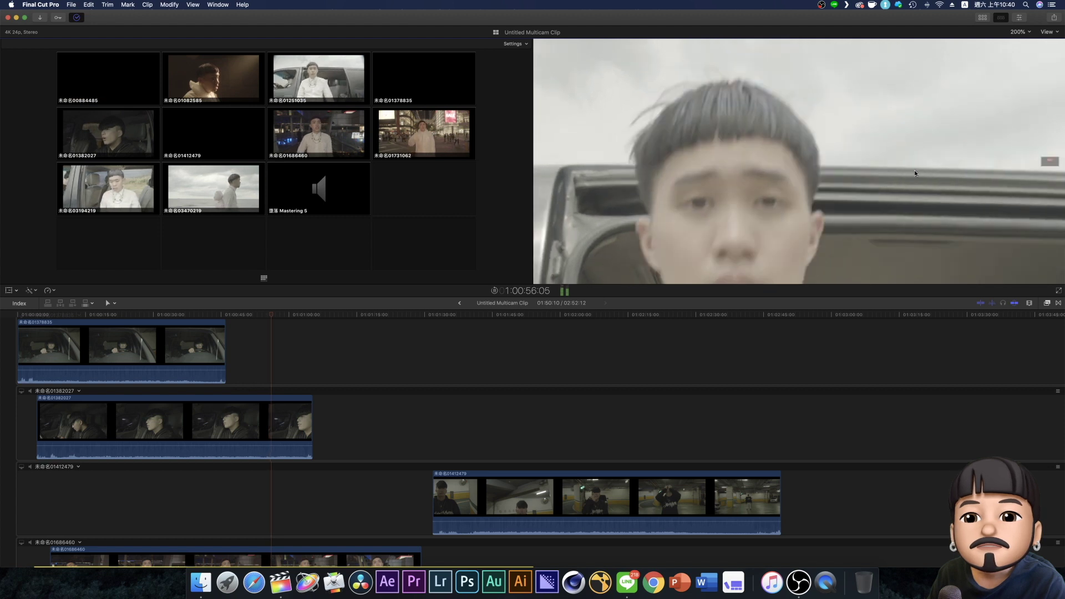
key(space)
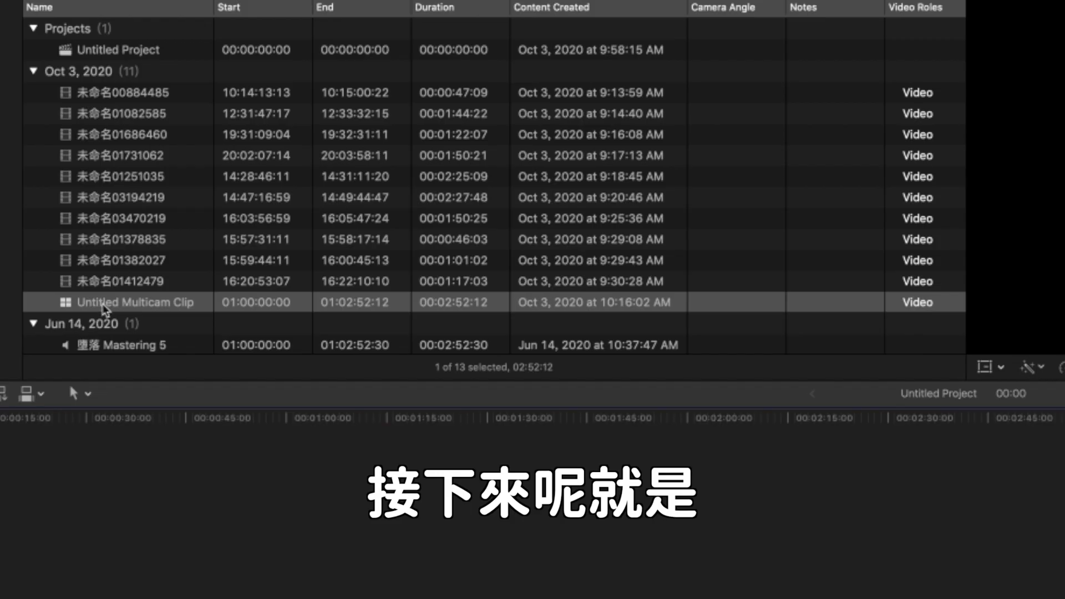
Drag Untitled Multicam Clip into the empty Untitled Project timeline and set the playhead partway in
click(105, 304)
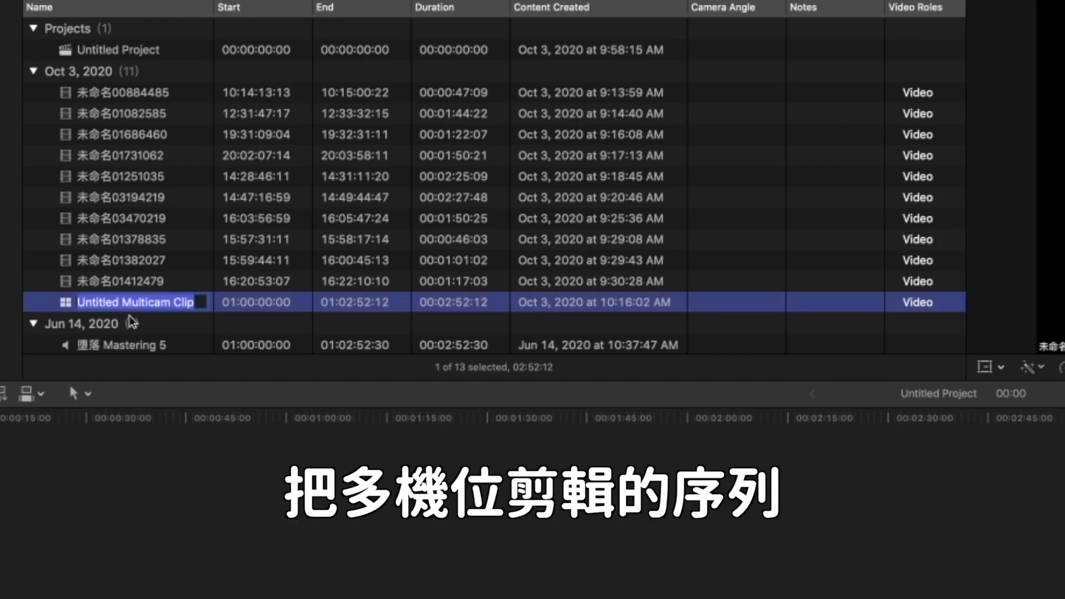
drag(69, 310, 97, 494)
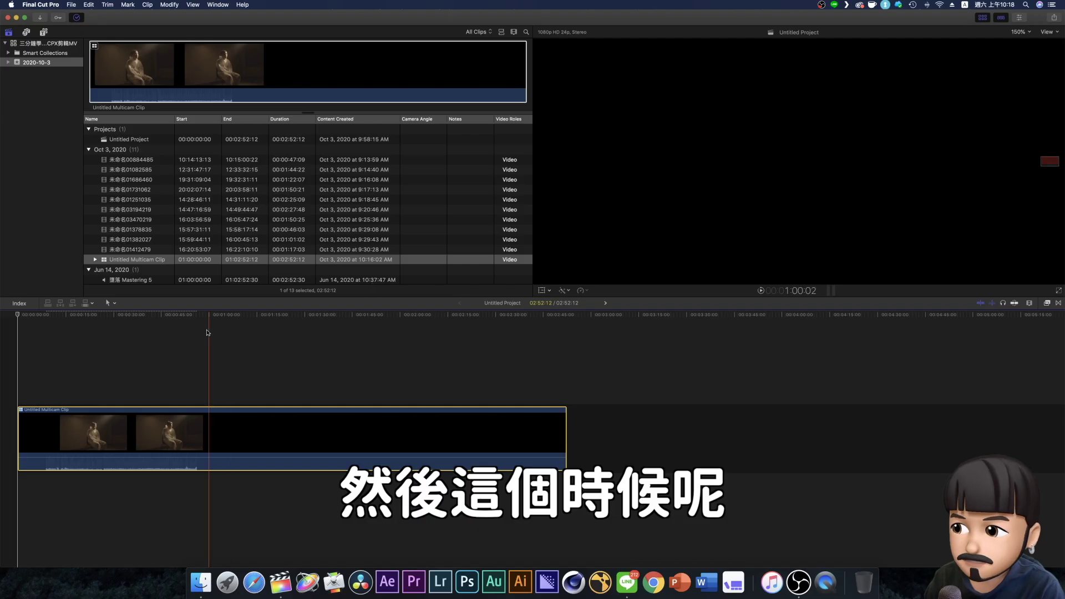
click(190, 316)
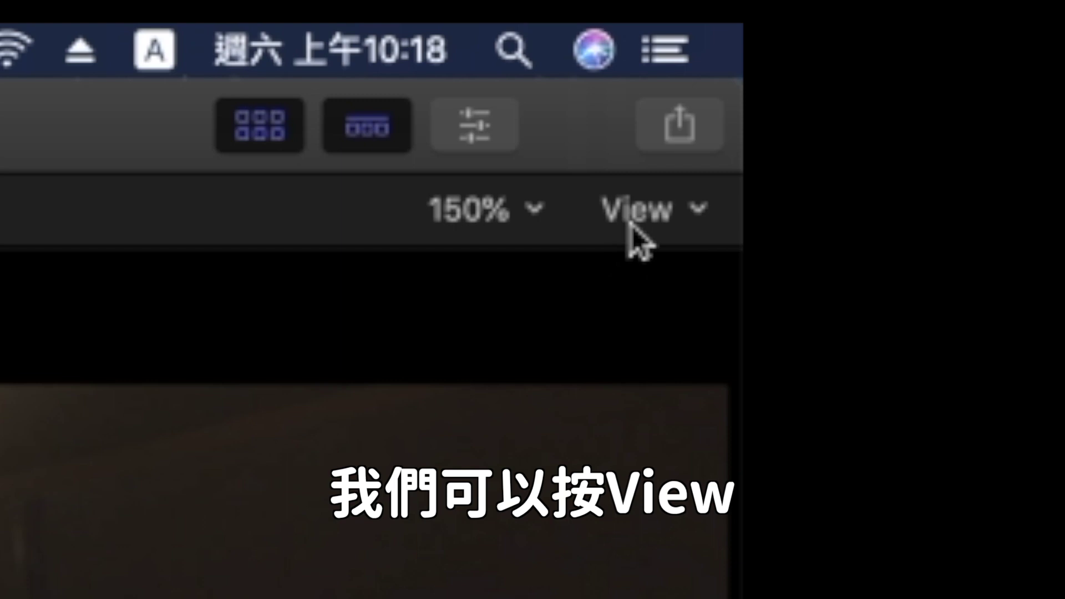
Show all camera angles in the viewer with the Browser hidden, using the 16 Angles grid
click(633, 222)
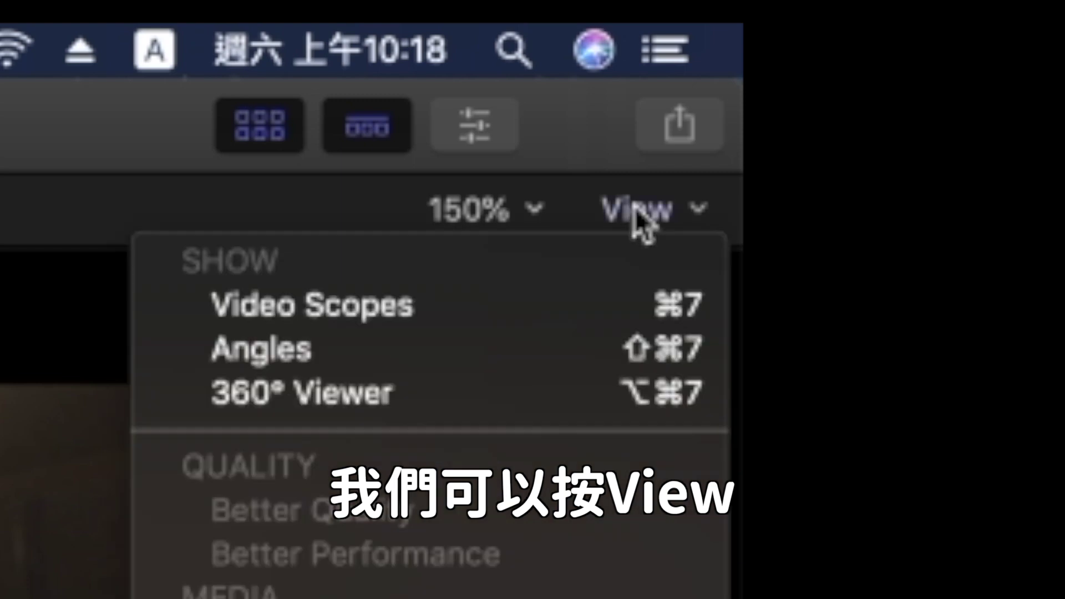
click(436, 350)
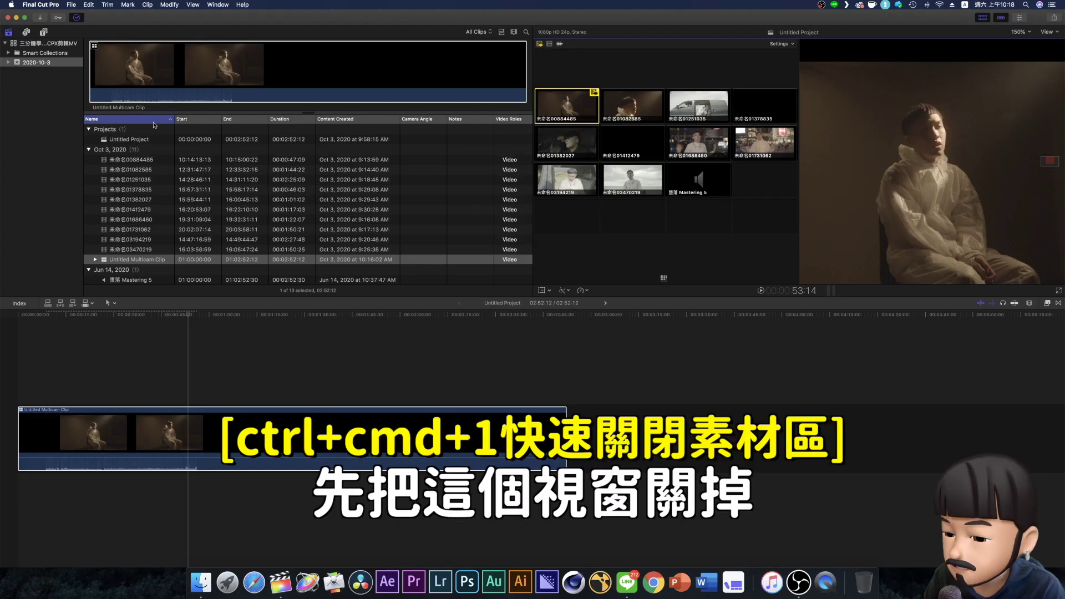
key(ctrl+super+1)
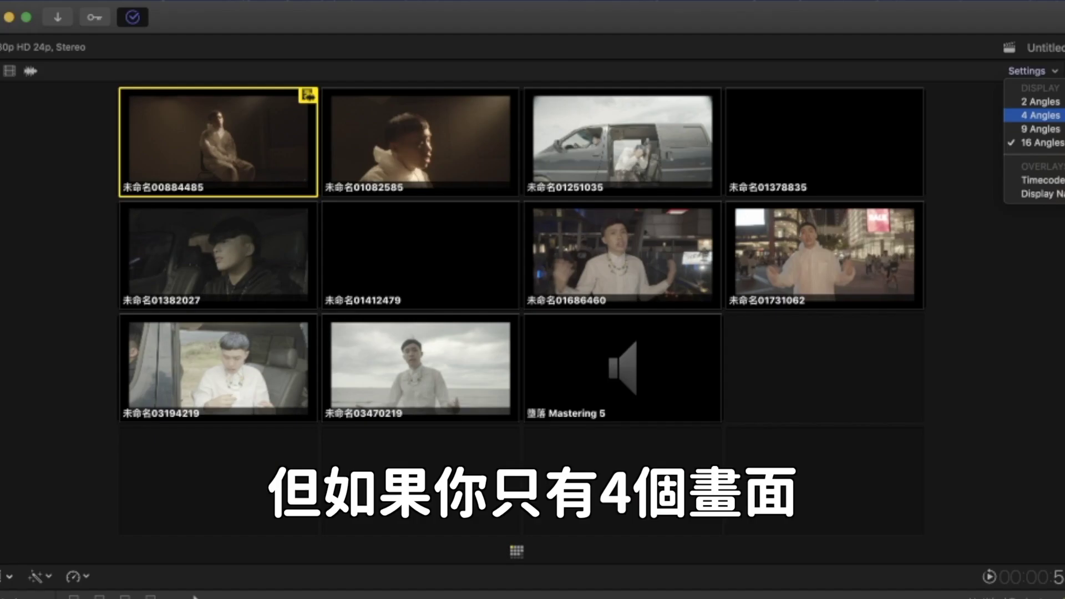
click(659, 284)
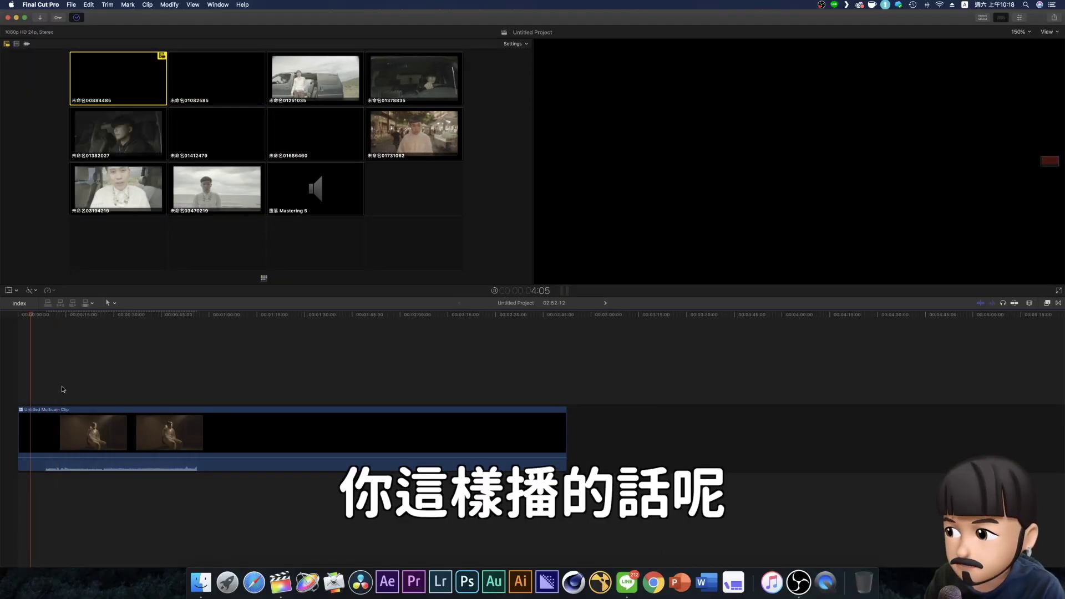
Add Mastering 5 under the multicam clip at lower volume, then cut to angle 3 at 26:18
key(space)
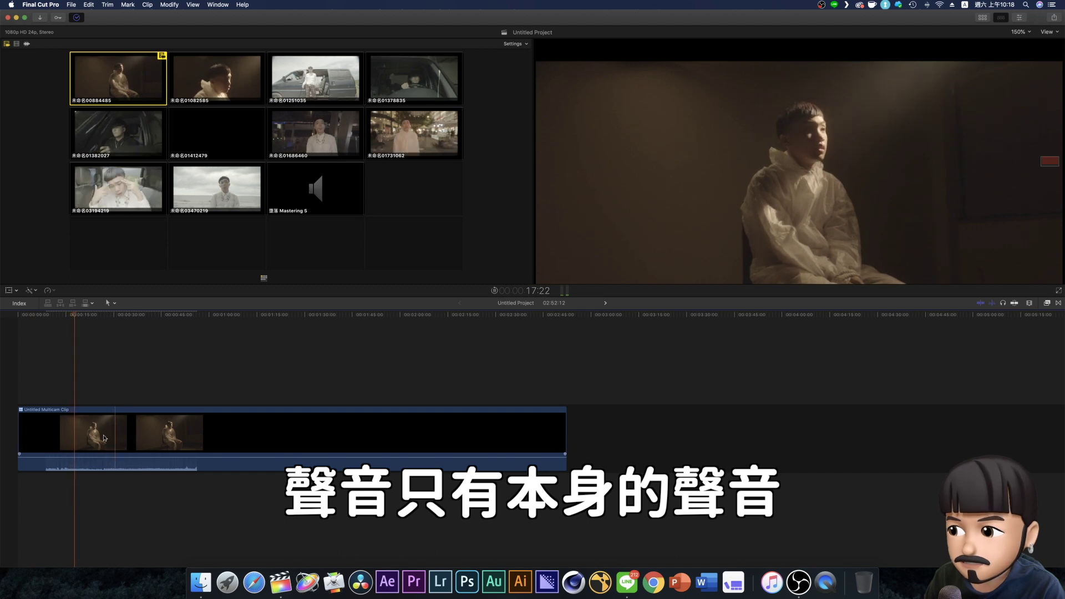
key(ctrl+super+1)
drag(129, 280, 69, 483)
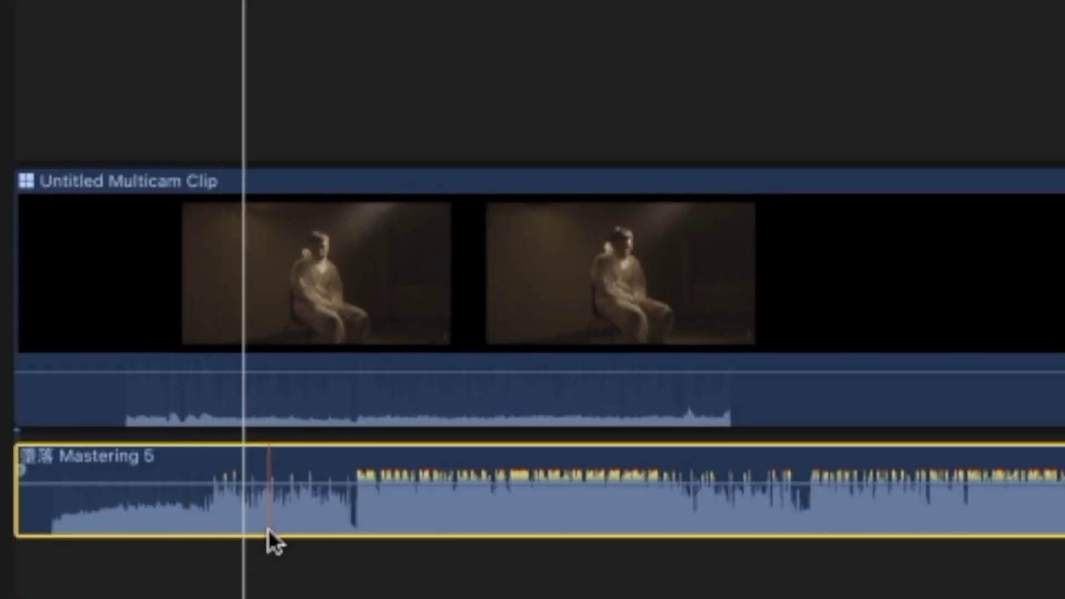
key(ctrl+minus)
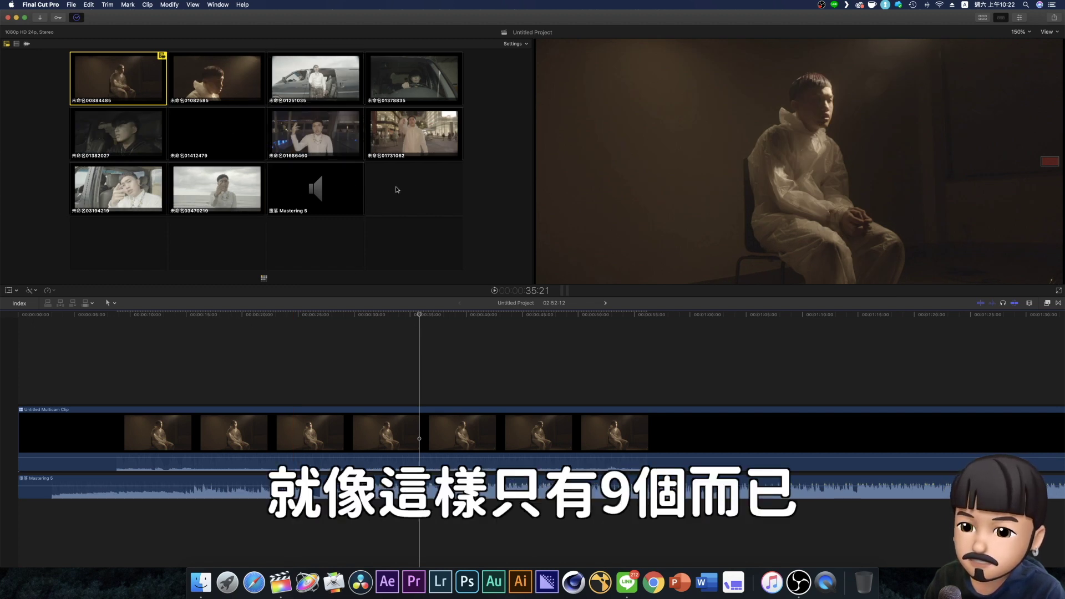
click(318, 331)
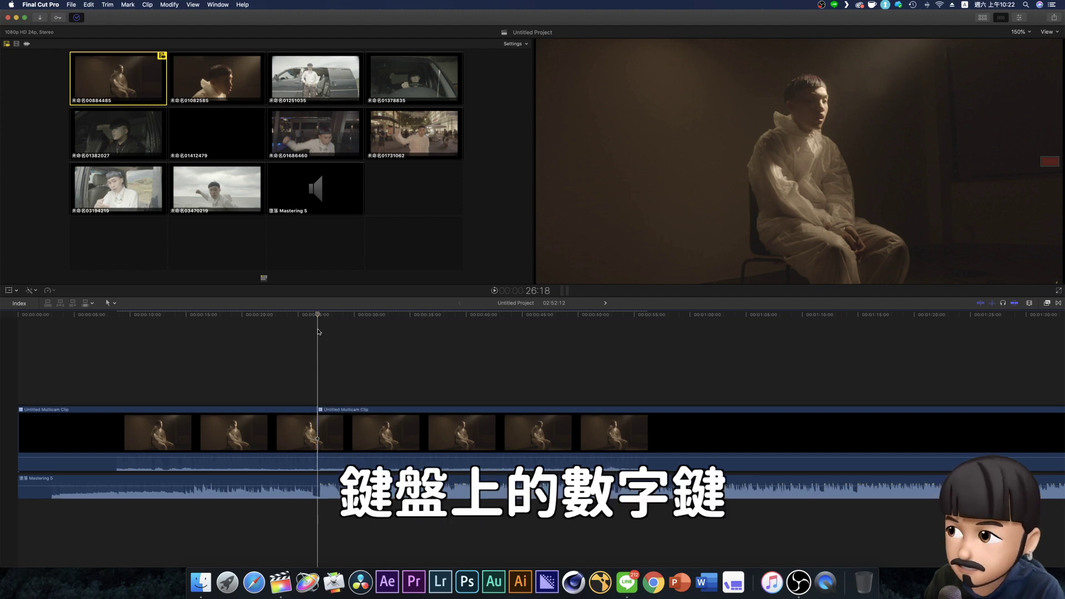
key(3)
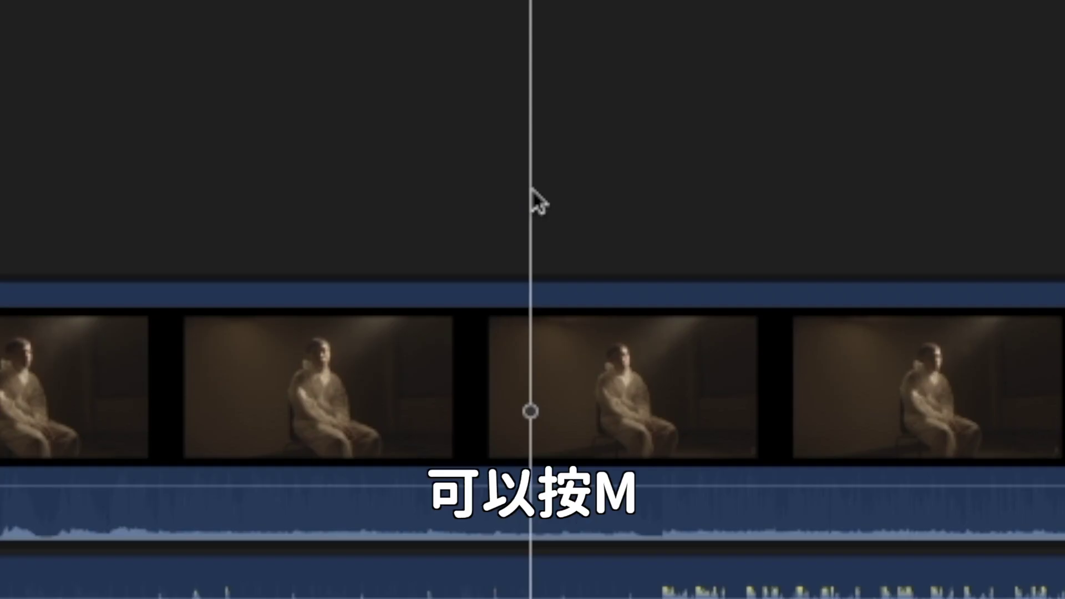
Add markers on the drum hits along the Untitled Multicam Clip, some placed by hand, others during playback
key(m)
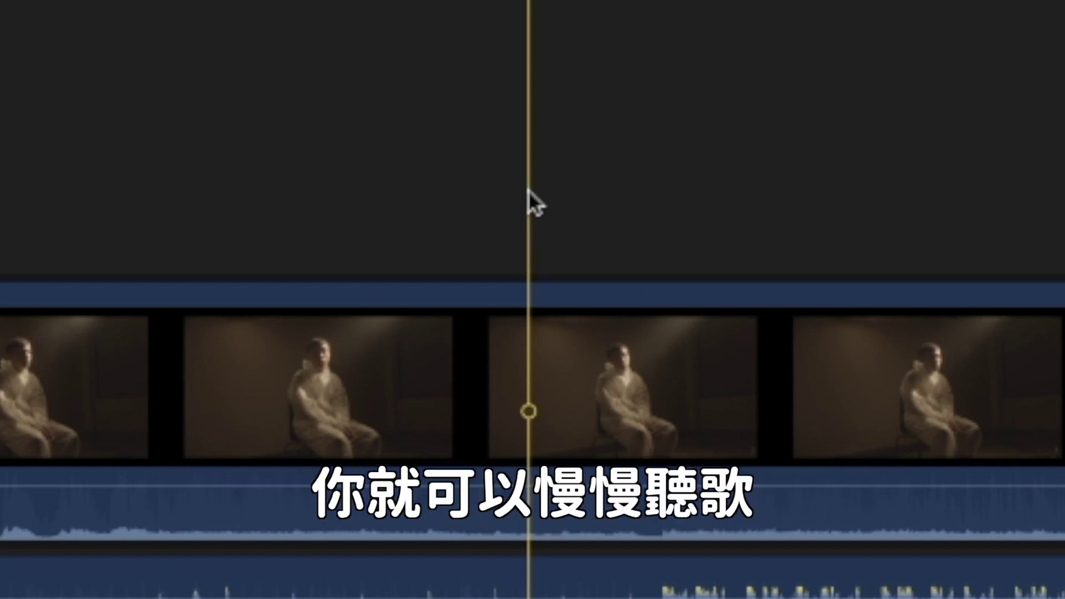
key(space)
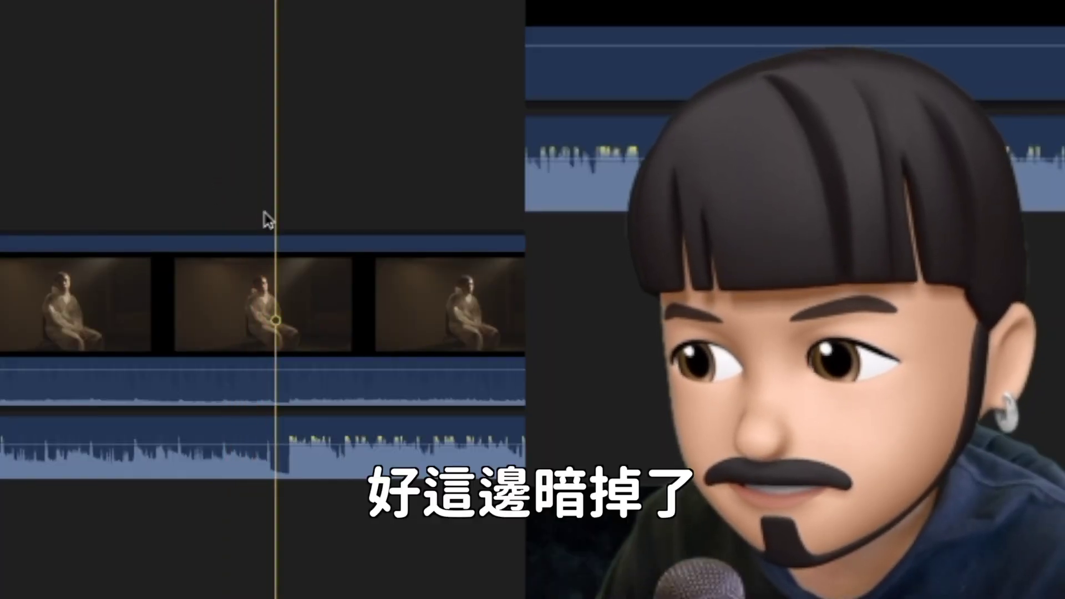
key(space)
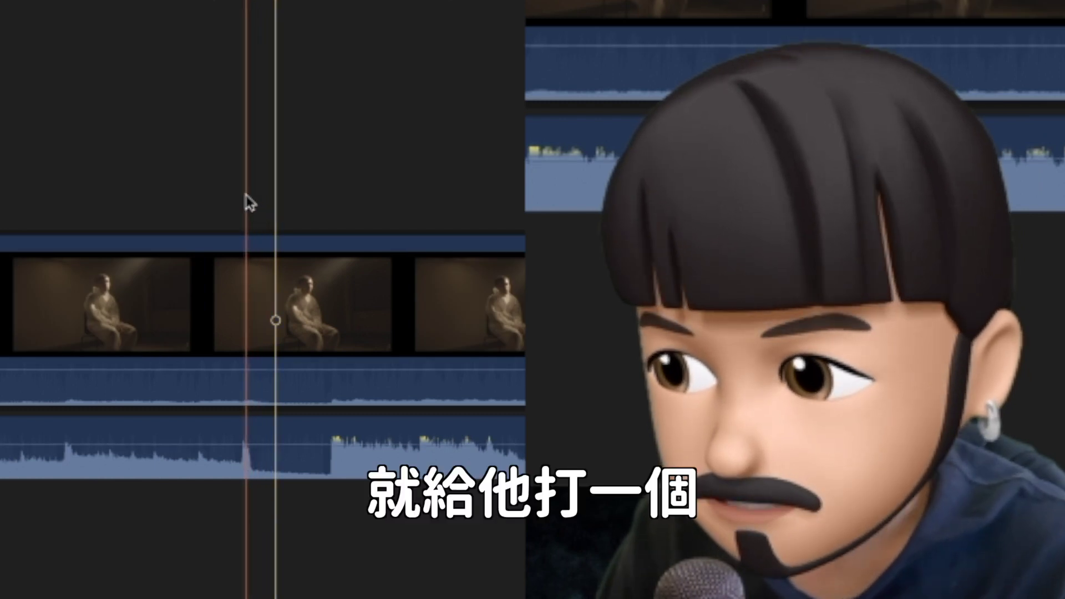
click(245, 203)
key(m)
click(332, 201)
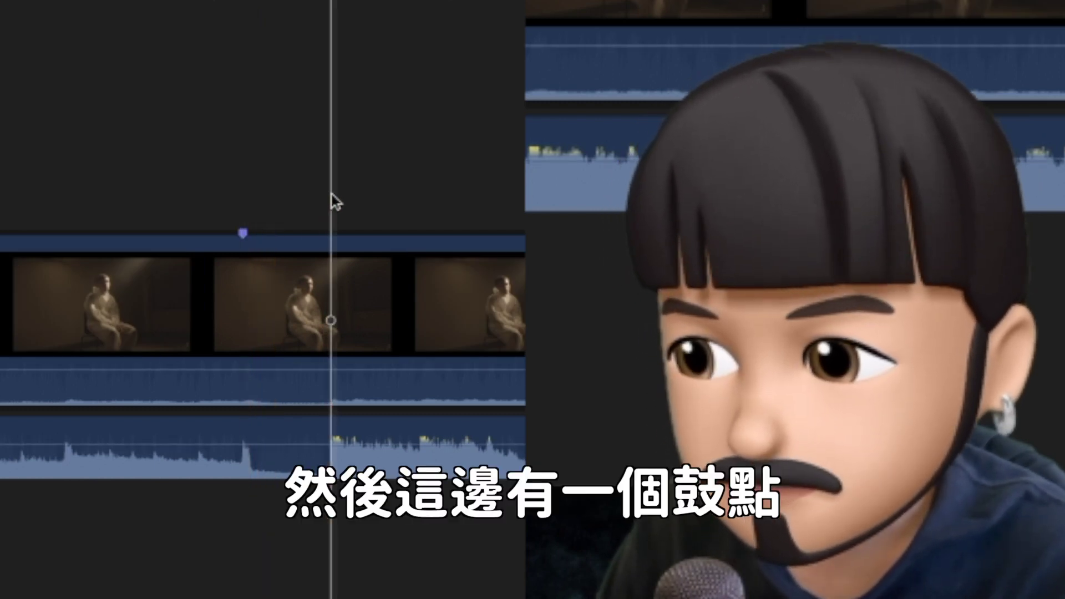
key(m)
key(space)
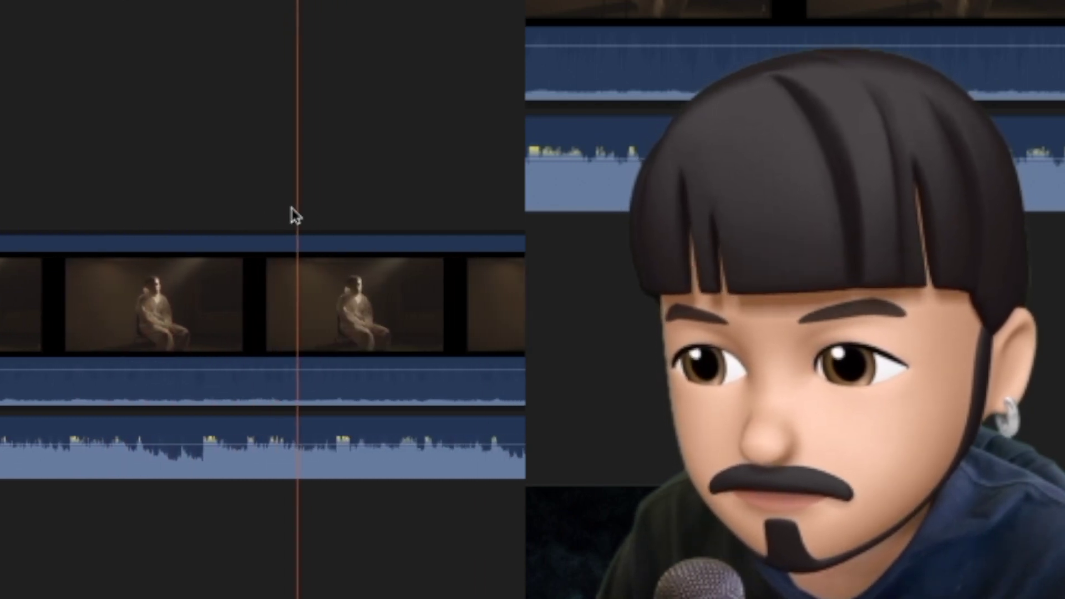
key(m)
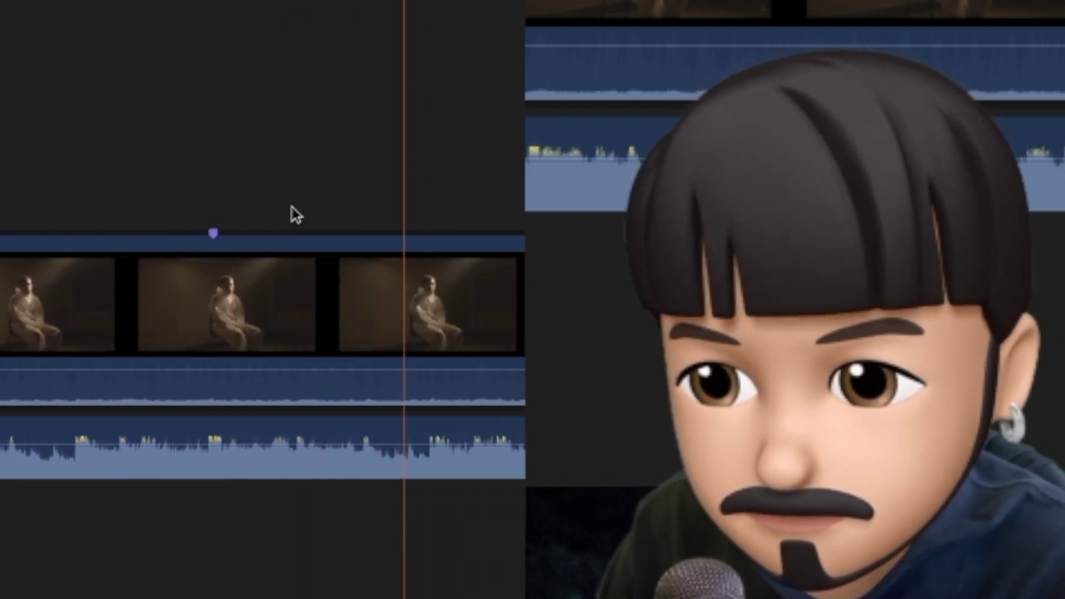
key(m)
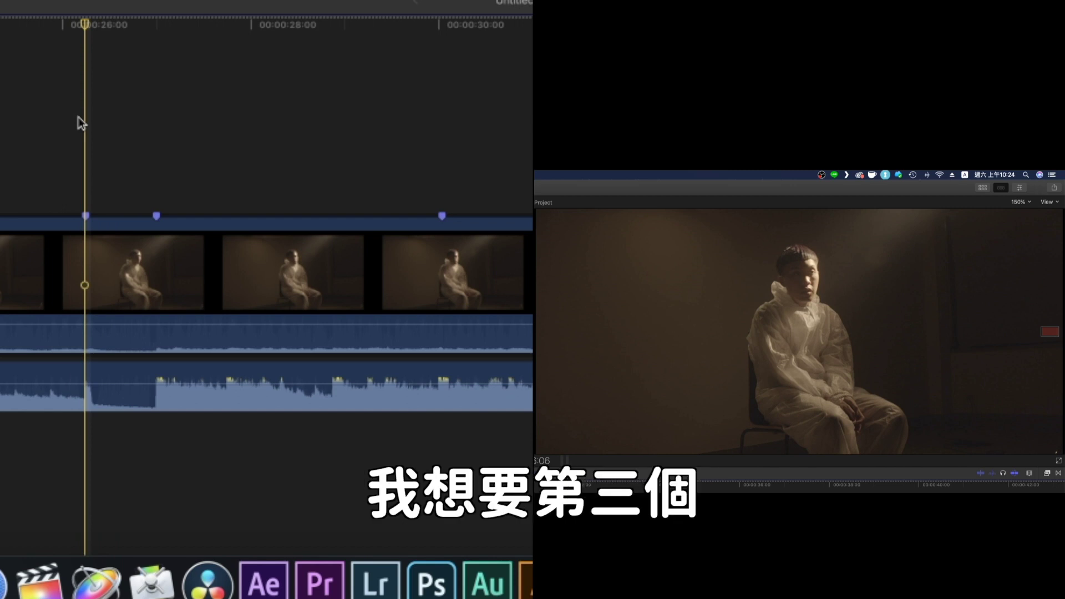
Cut the multicam clip at the first beat markers, switching to angles 3, 2 and 9
key(3)
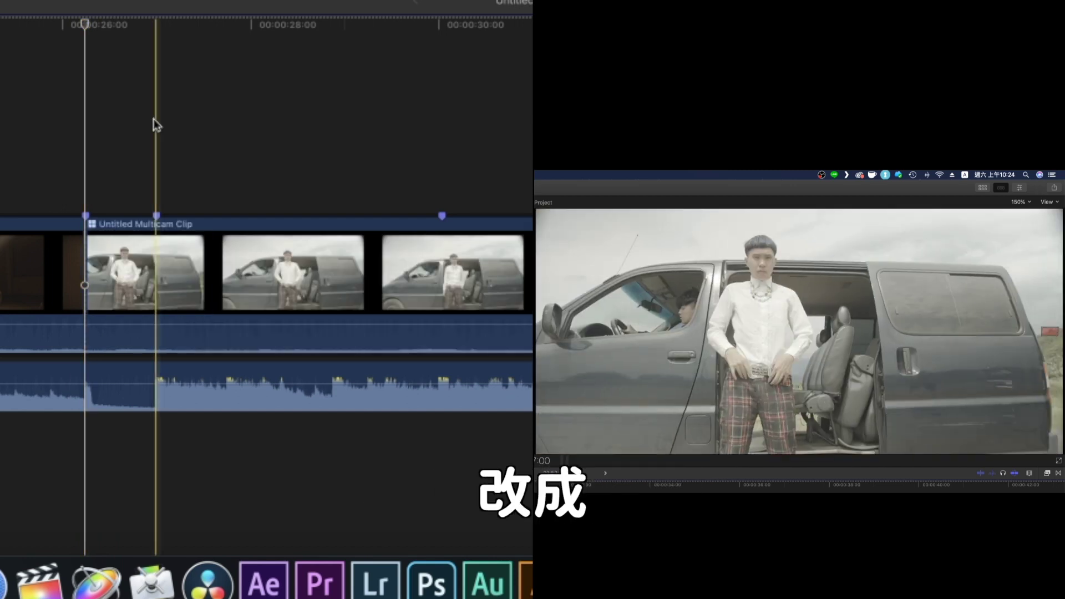
key(2)
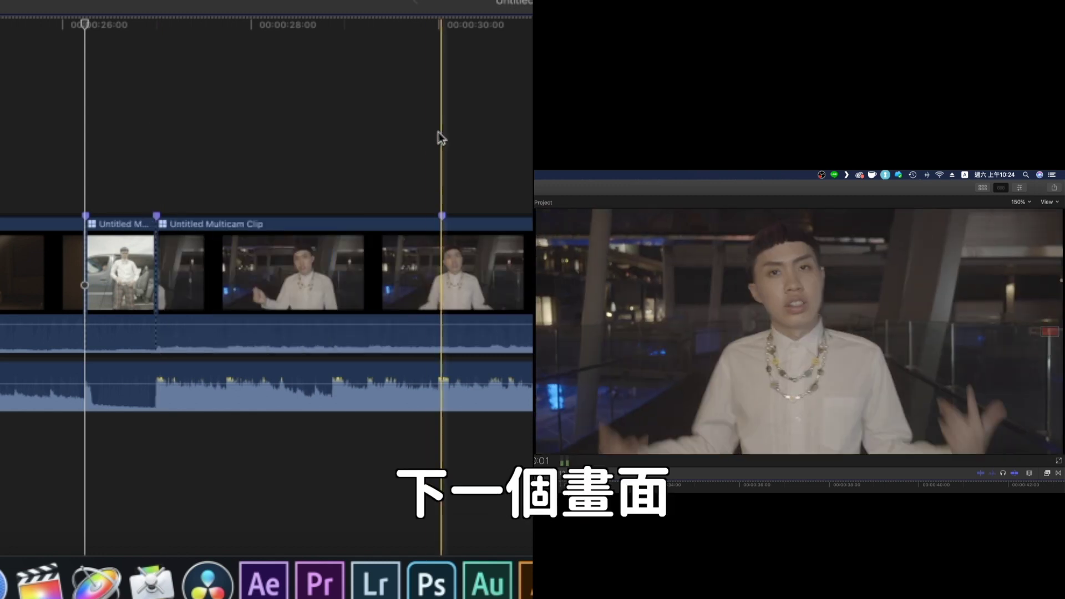
click(438, 133)
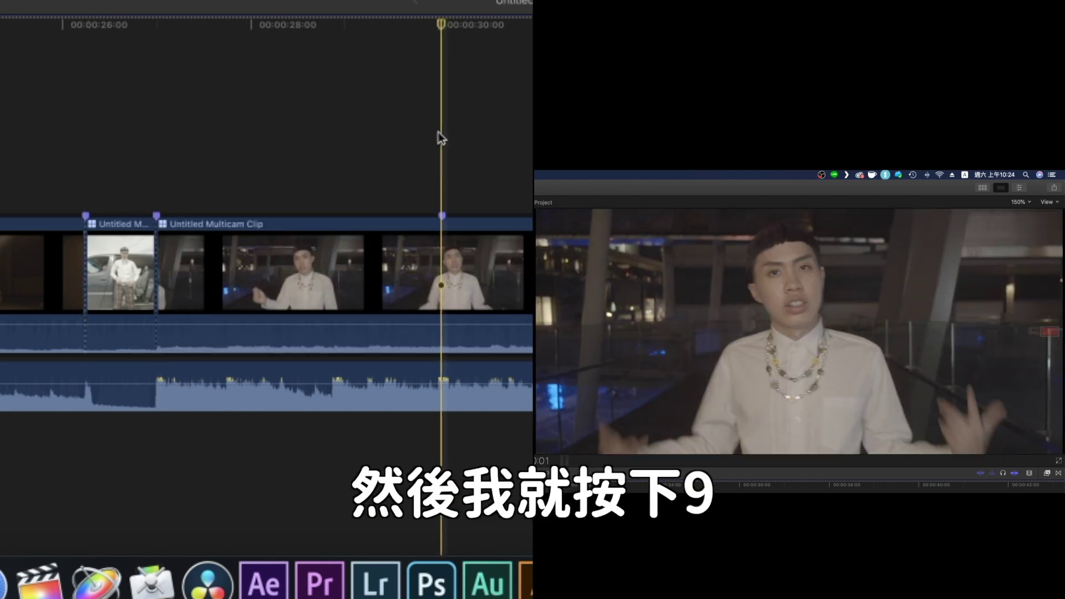
key(9)
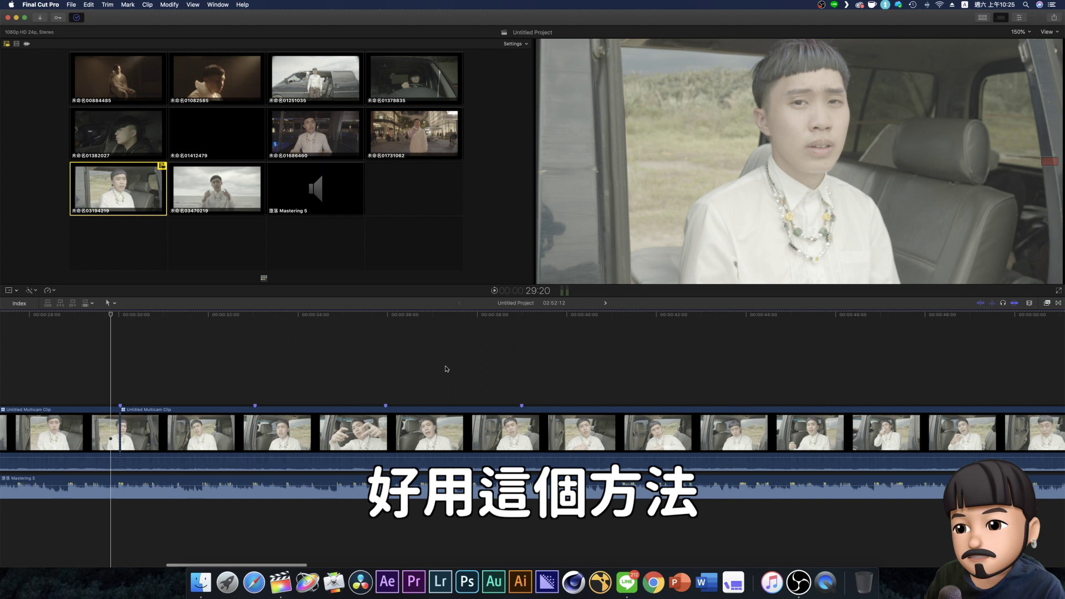
scroll(446, 369, left, 10)
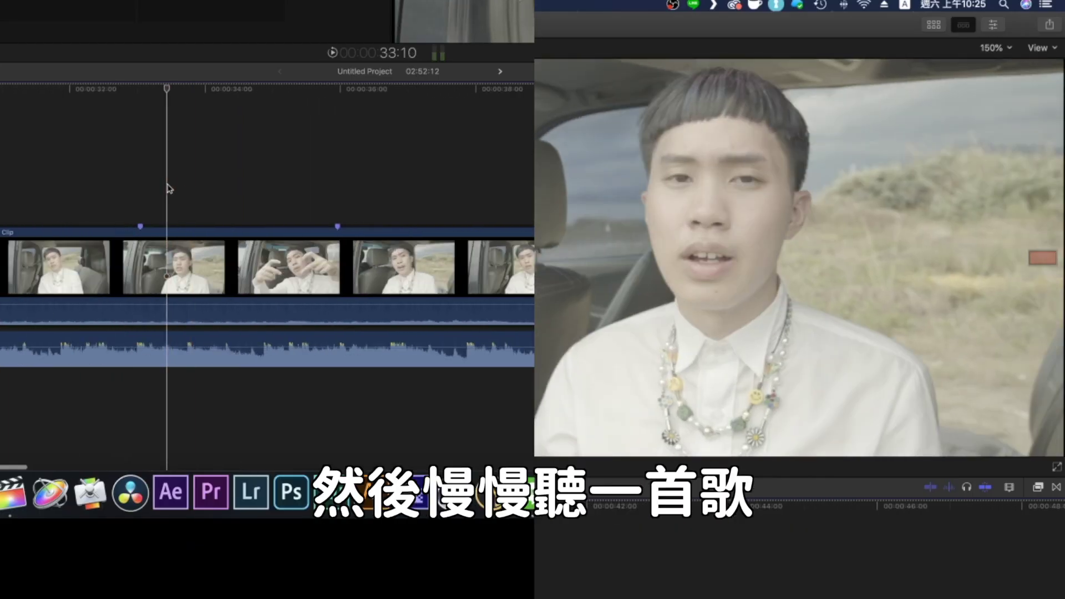
During playback, cut on the beats to angles 2, 3, 1 and 2 in turn
key(2)
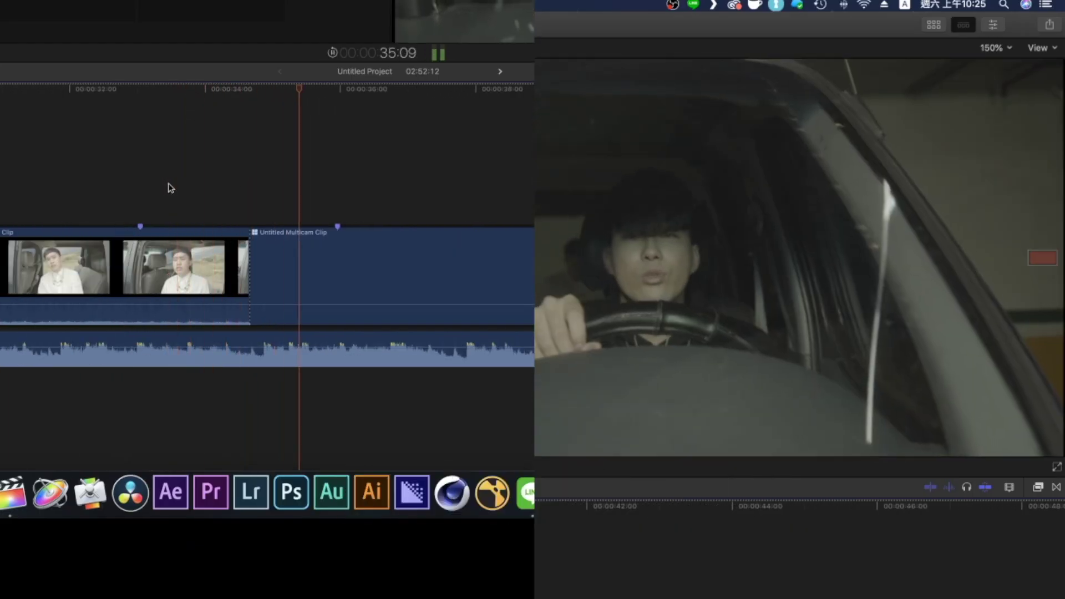
key(3)
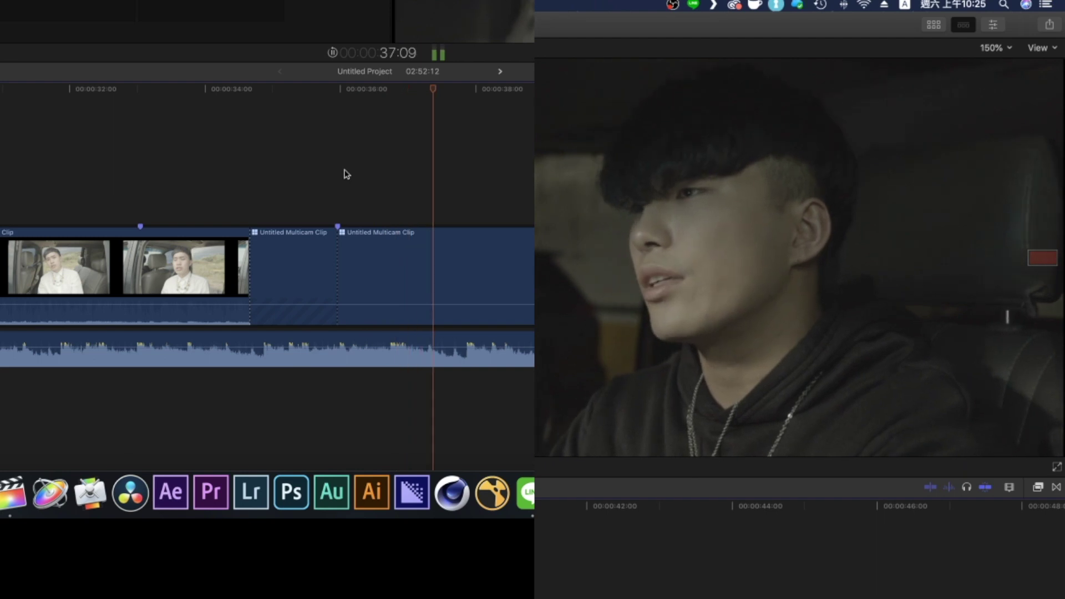
key(1)
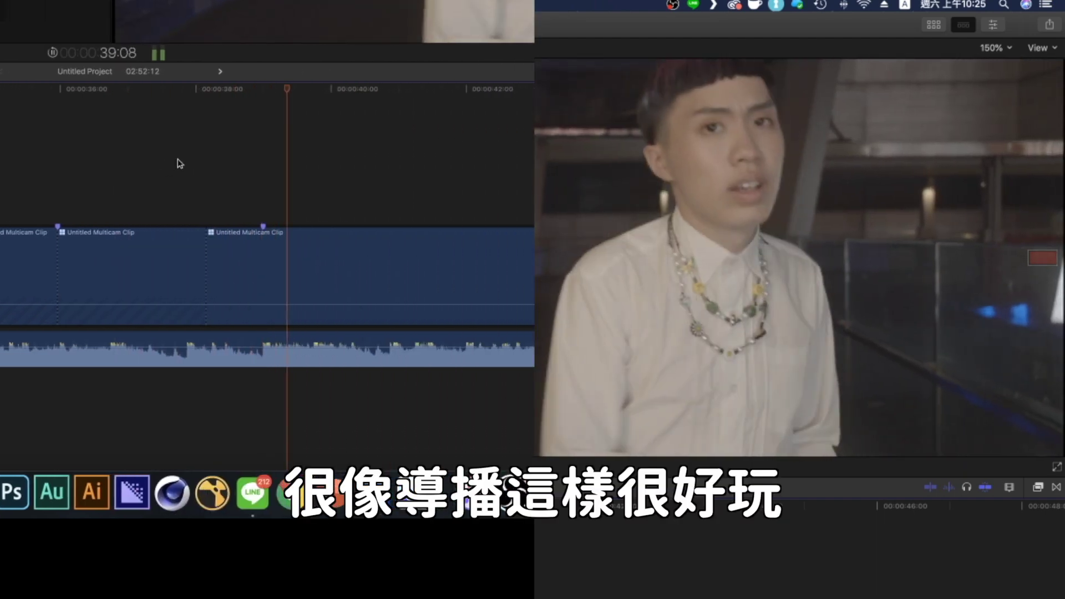
key(2)
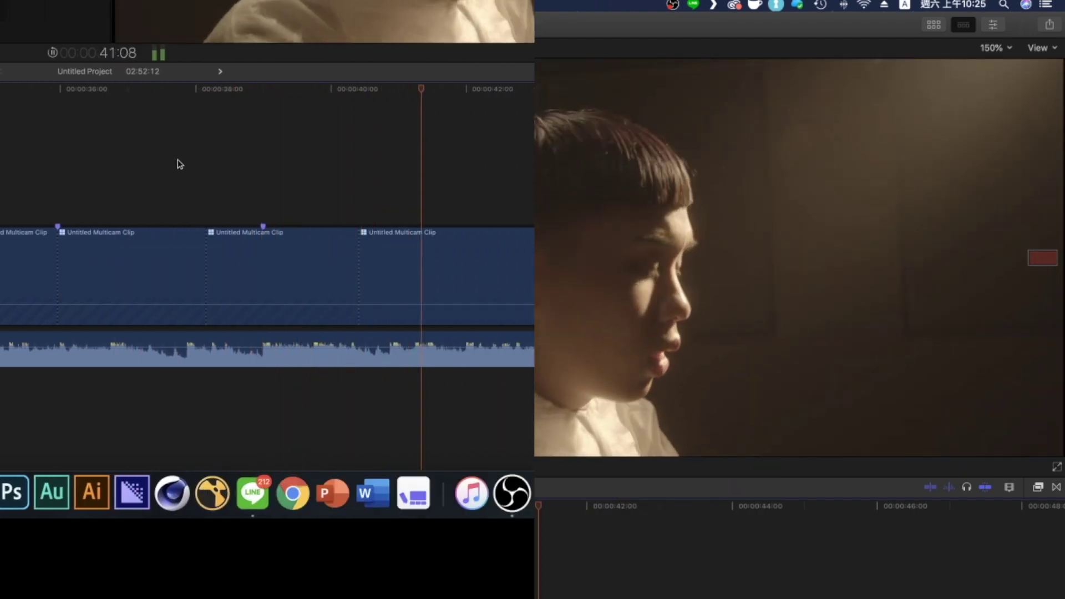
Cut to angles 1, 3 and back to 1, then scroll the timeline to review
key(1)
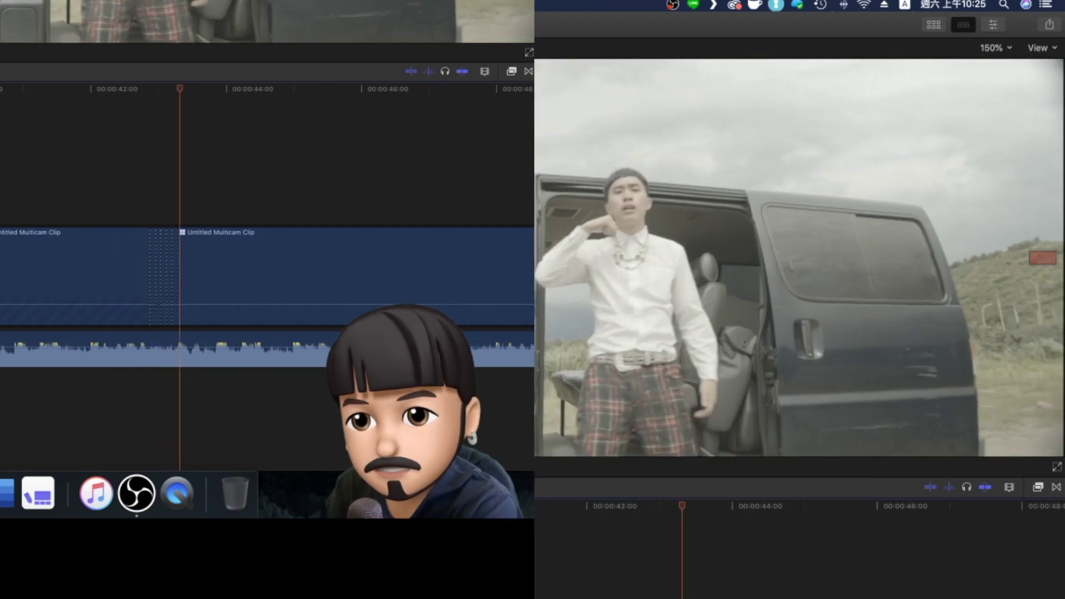
key(3)
key(1)
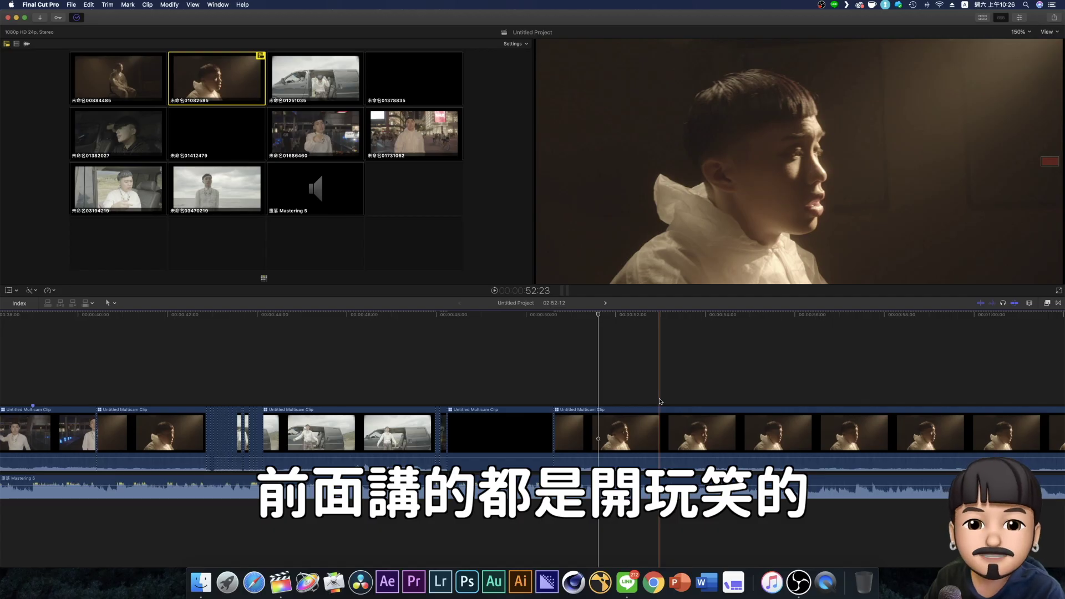
scroll(660, 401, right, 5)
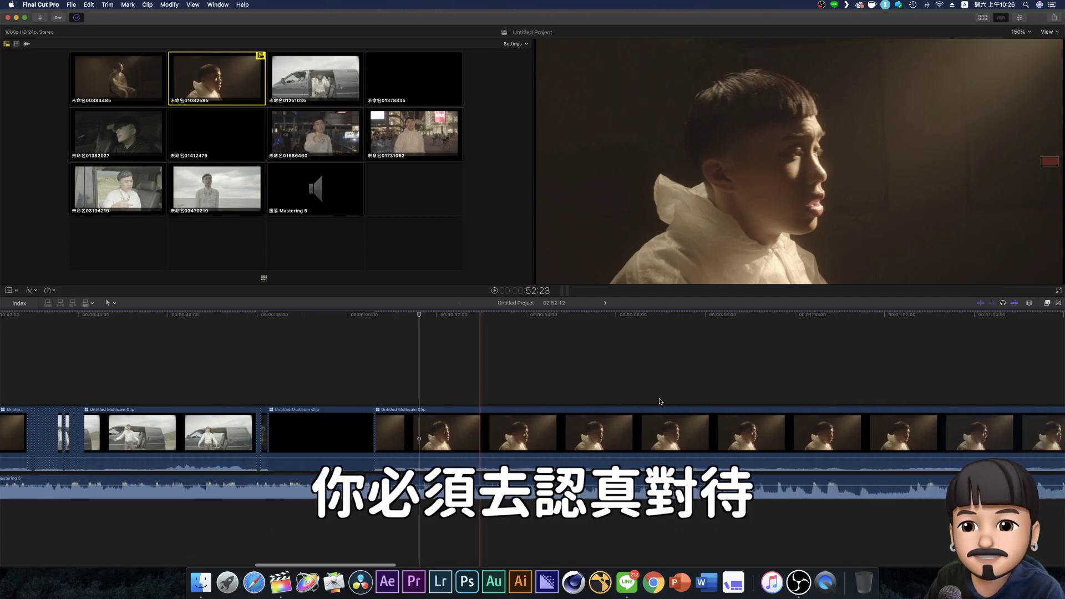